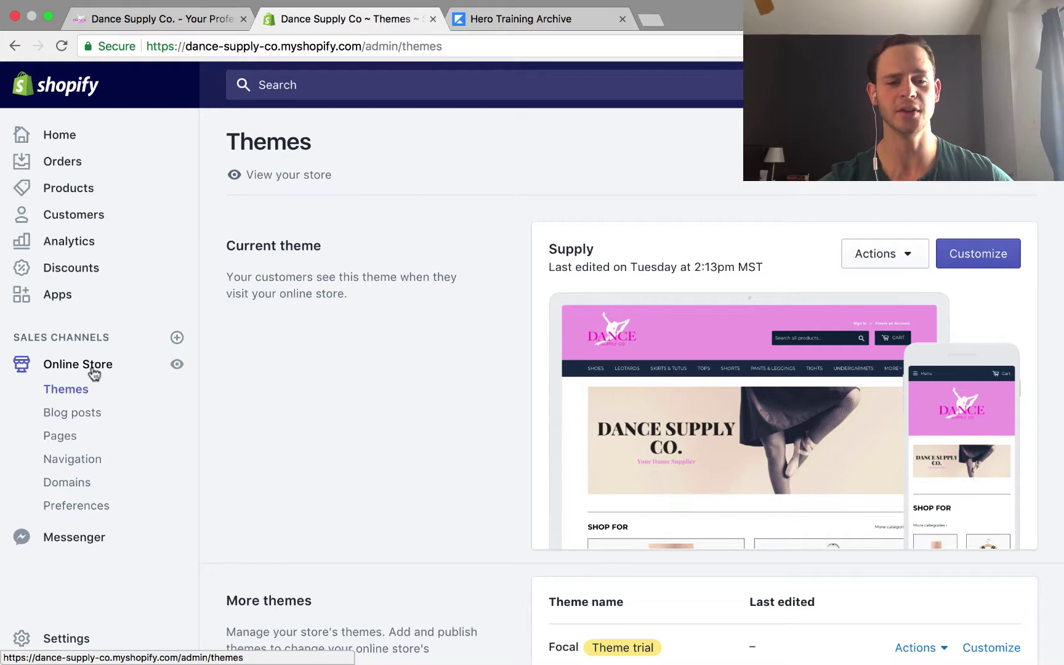
- Show the online store's domain settings, and open namecheap.com in a new browser tab
left_click(83, 487)
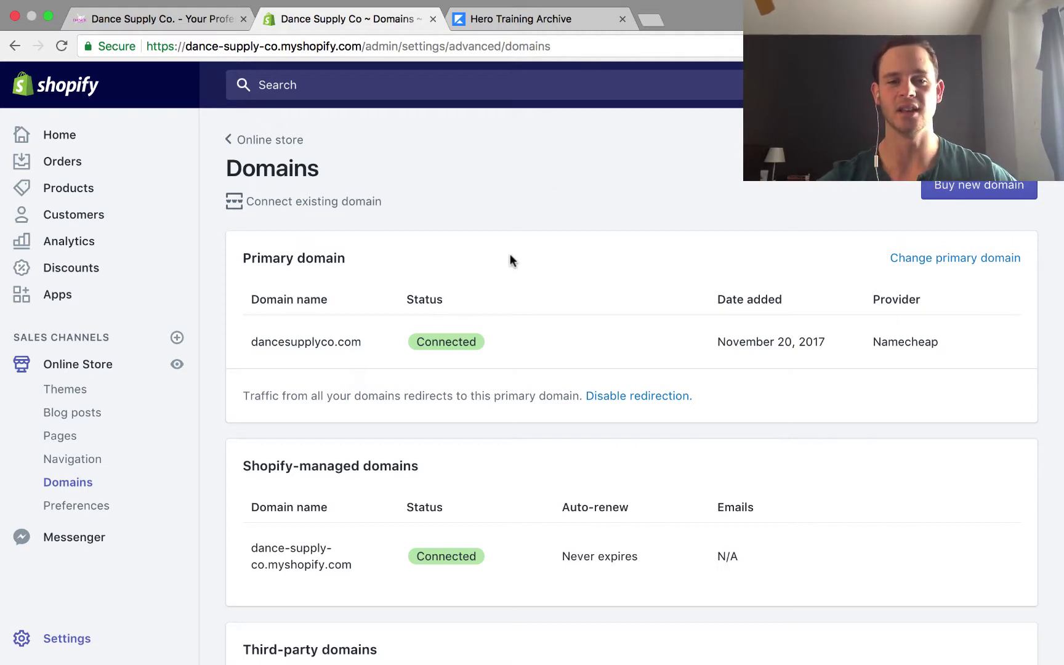
left_click(654, 22)
type("name")
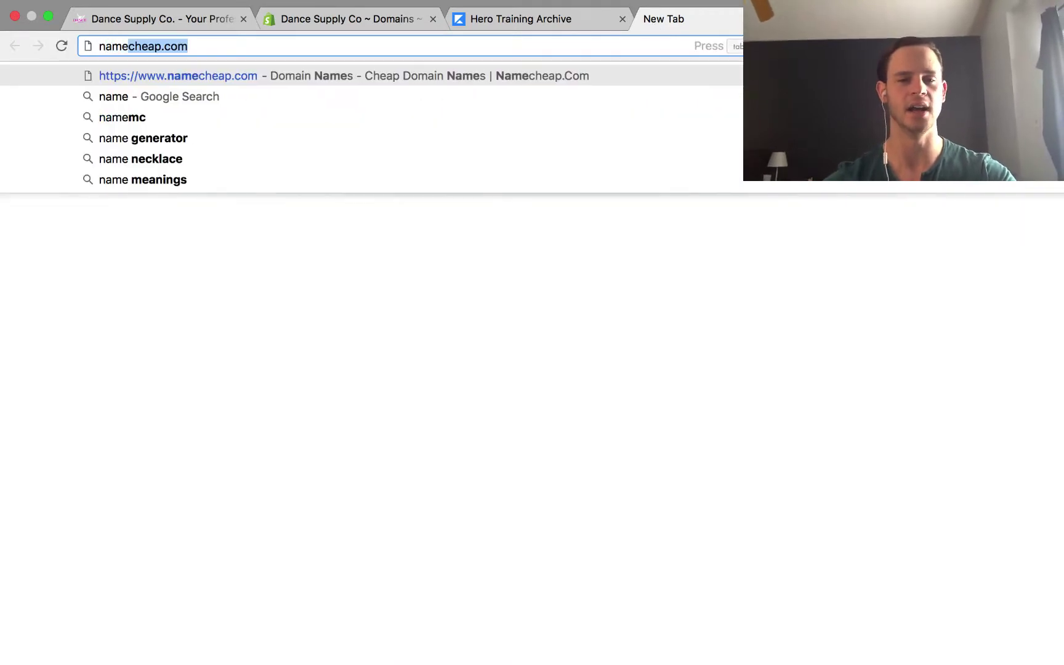
key("Return")
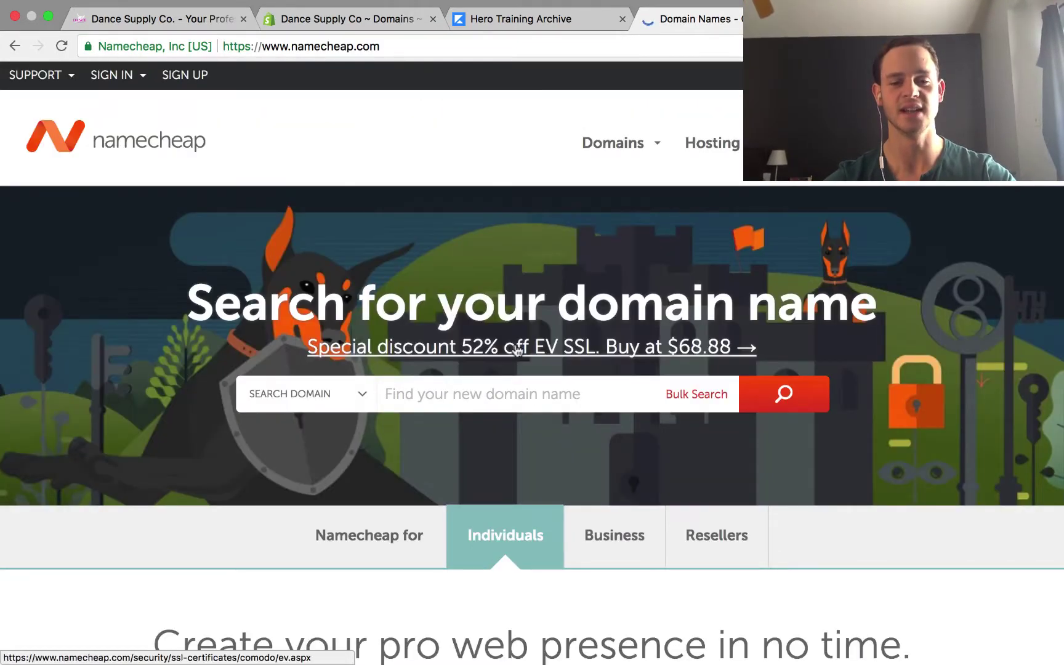
- Search Namecheap for the domain name "pictureframesupplier" and look over the available extensions and their prices
left_click(487, 390)
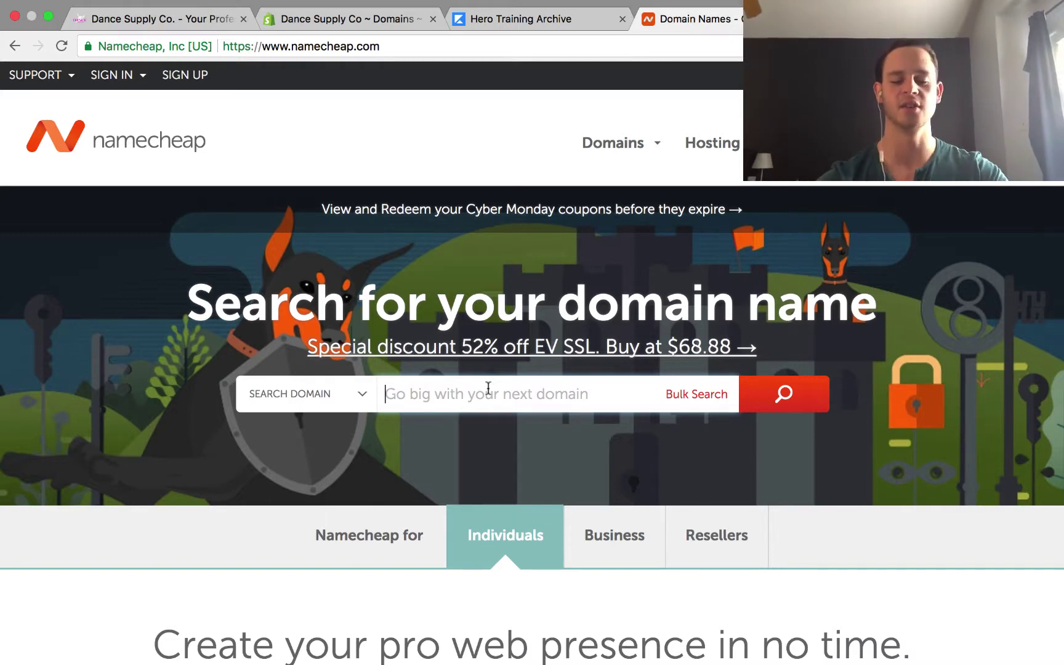
type("picturef")
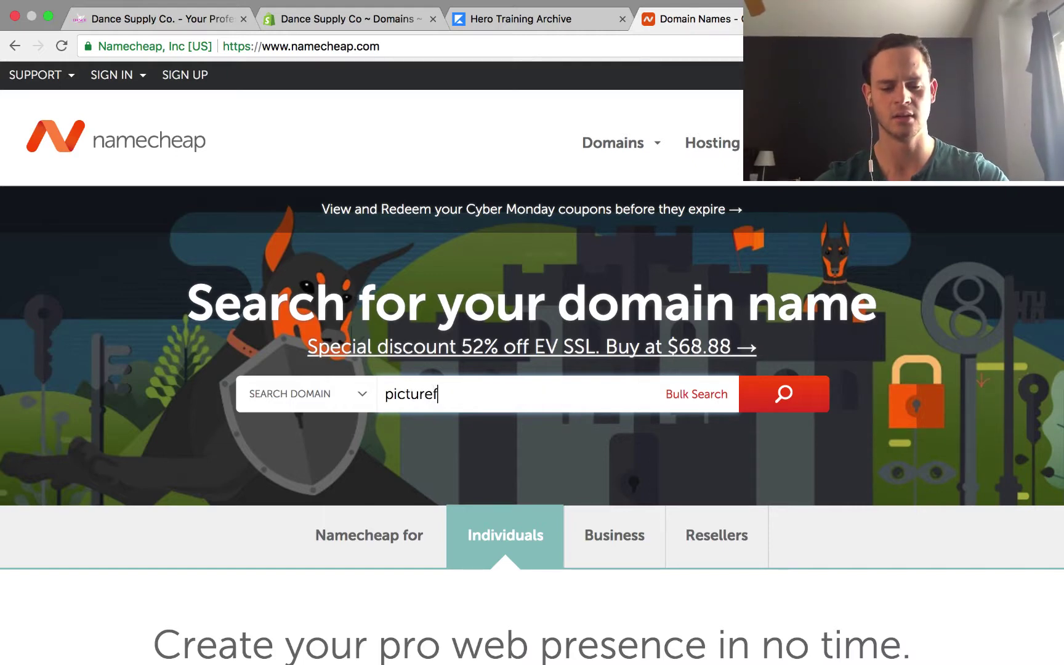
type("ramesupplier")
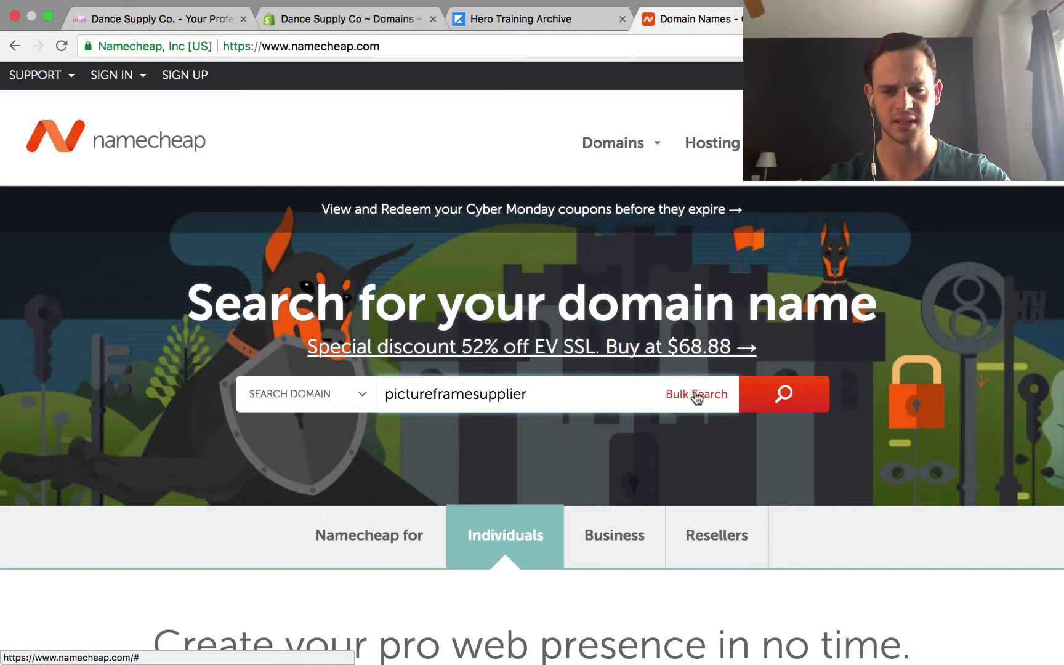
left_click(766, 395)
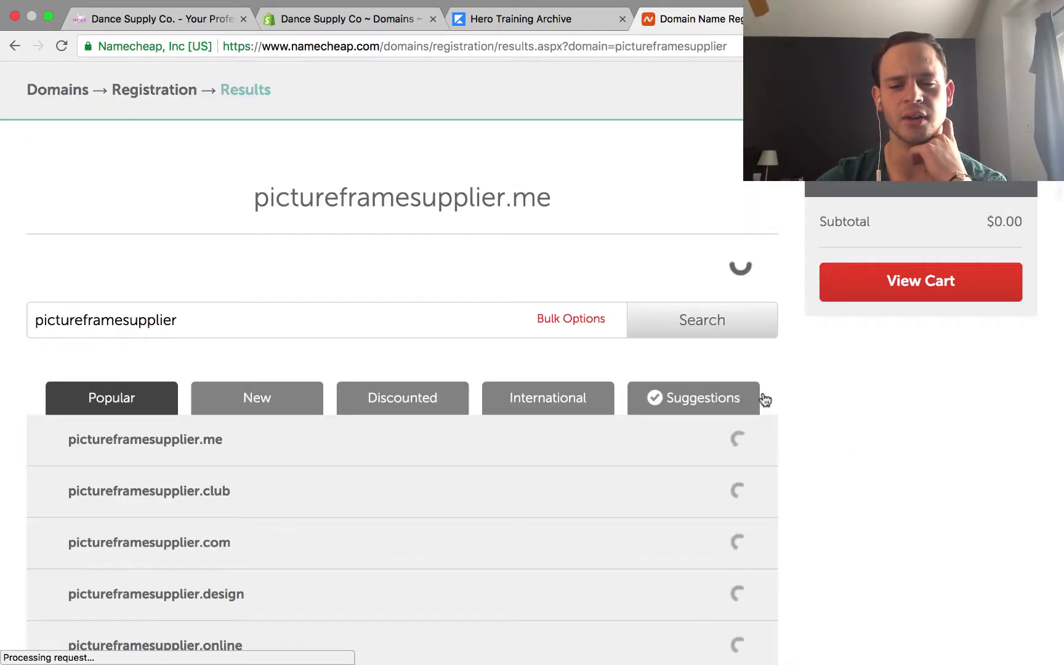
scroll(601, 530, "down", 2)
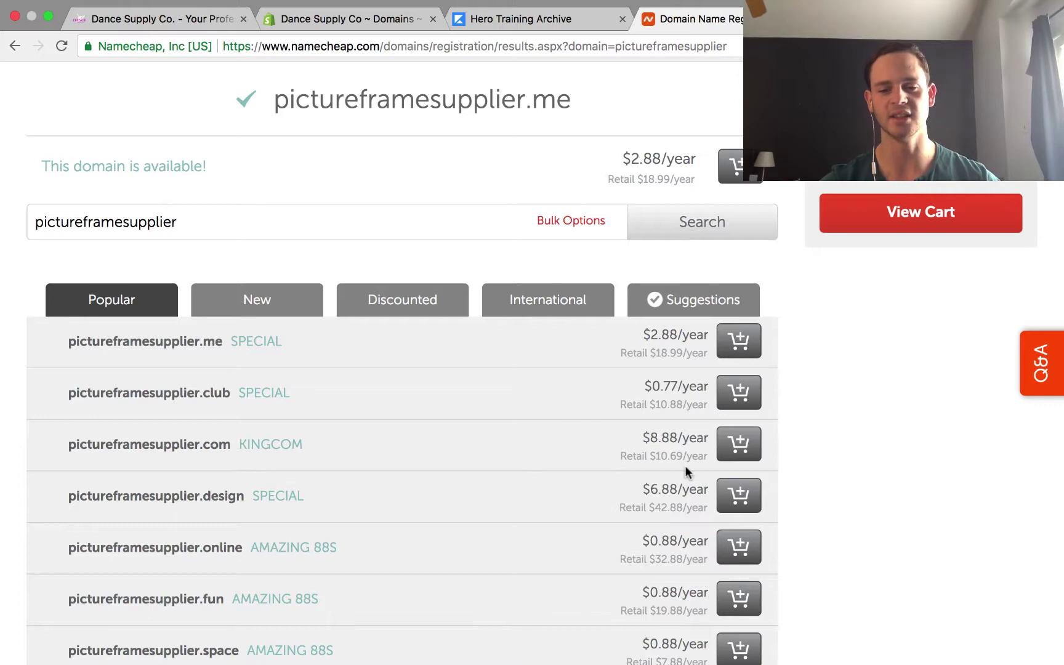
scroll(551, 426, "up", 3)
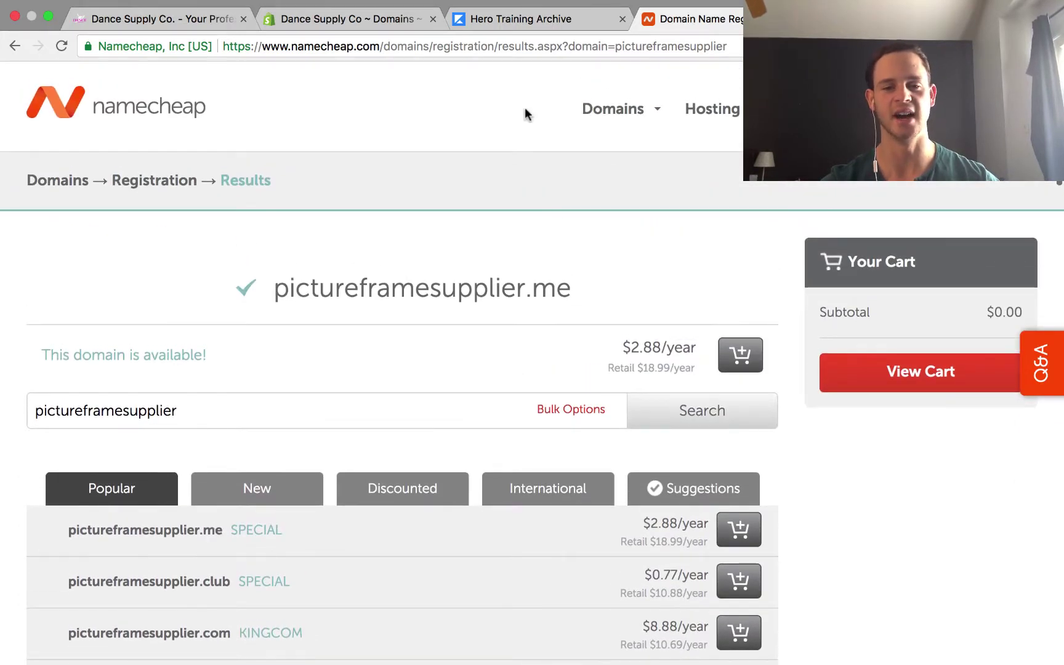
- Look at the Dance Supply Co. storefront, return to the Shopify domain settings and close the Hero Training Archive page
left_click(550, 21)
left_click(394, 22)
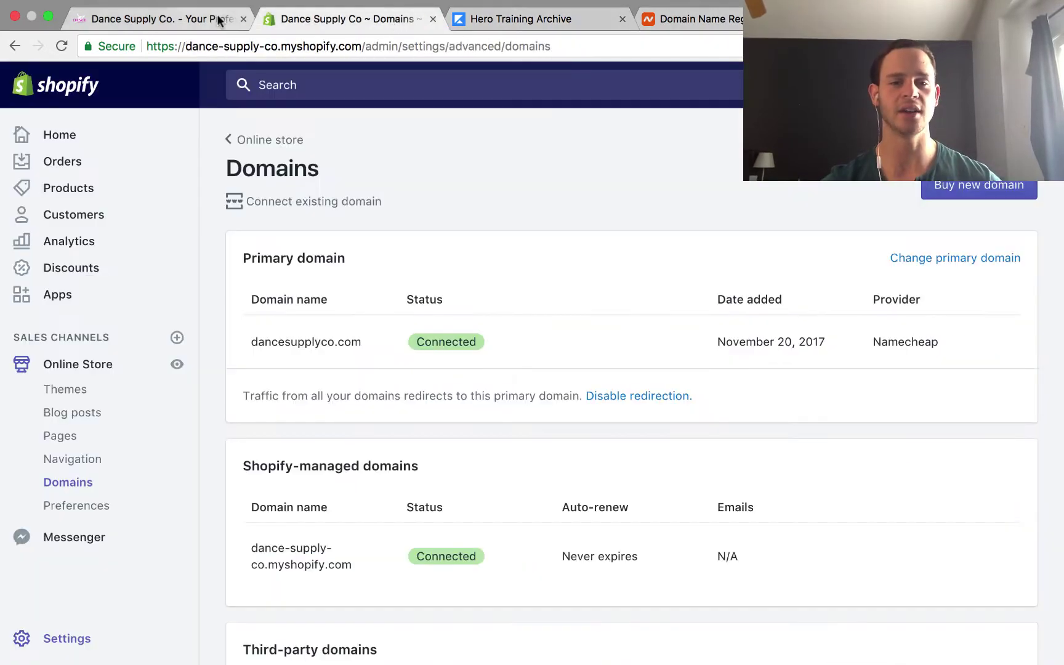
left_click(212, 19)
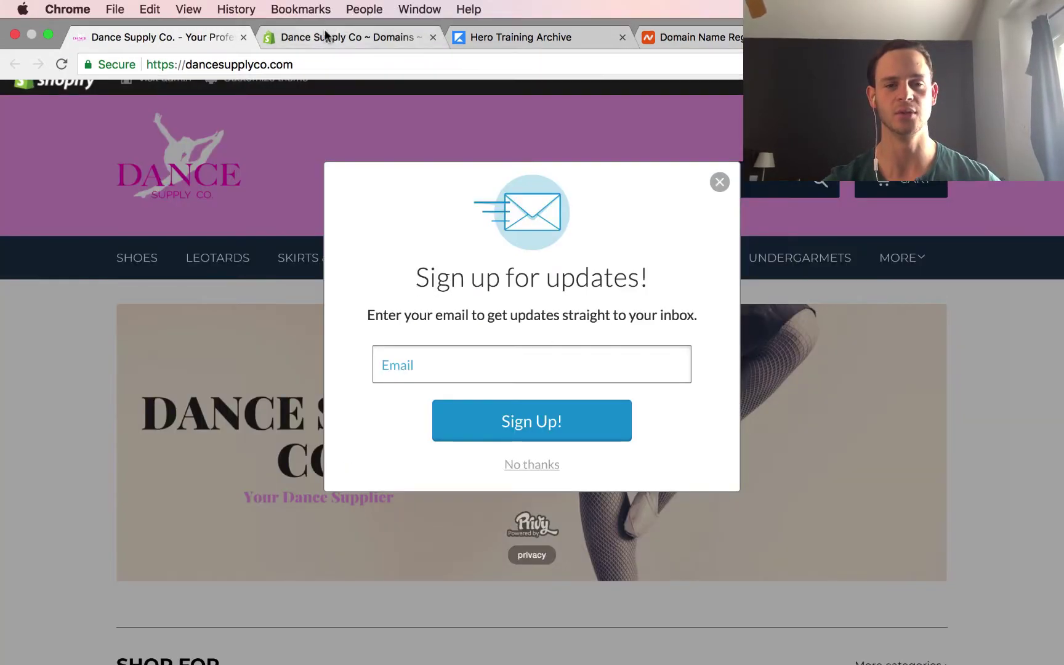
left_click(329, 37)
left_click(623, 37)
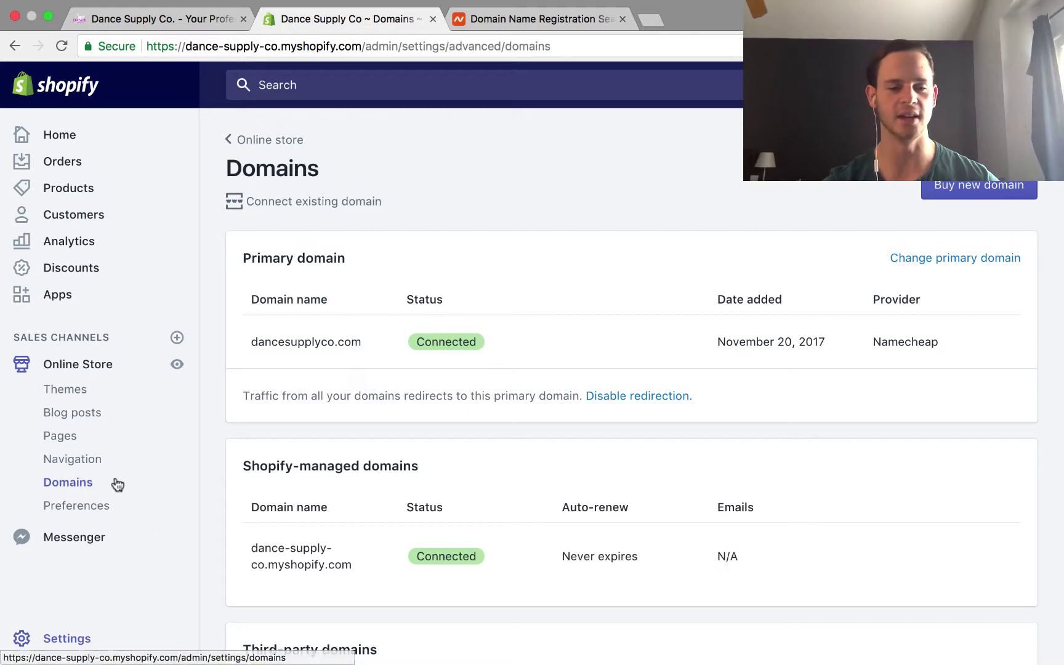
- Open the online store's preferences and compare the homepage title with the title on the storefront's browser tab
left_click(87, 507)
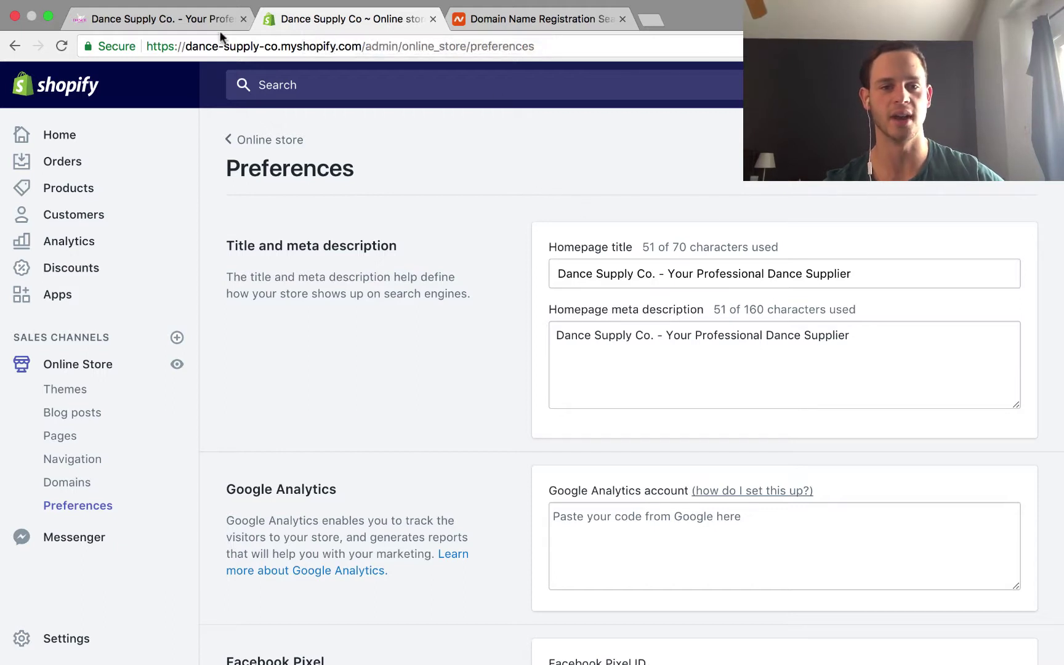
left_click(175, 21)
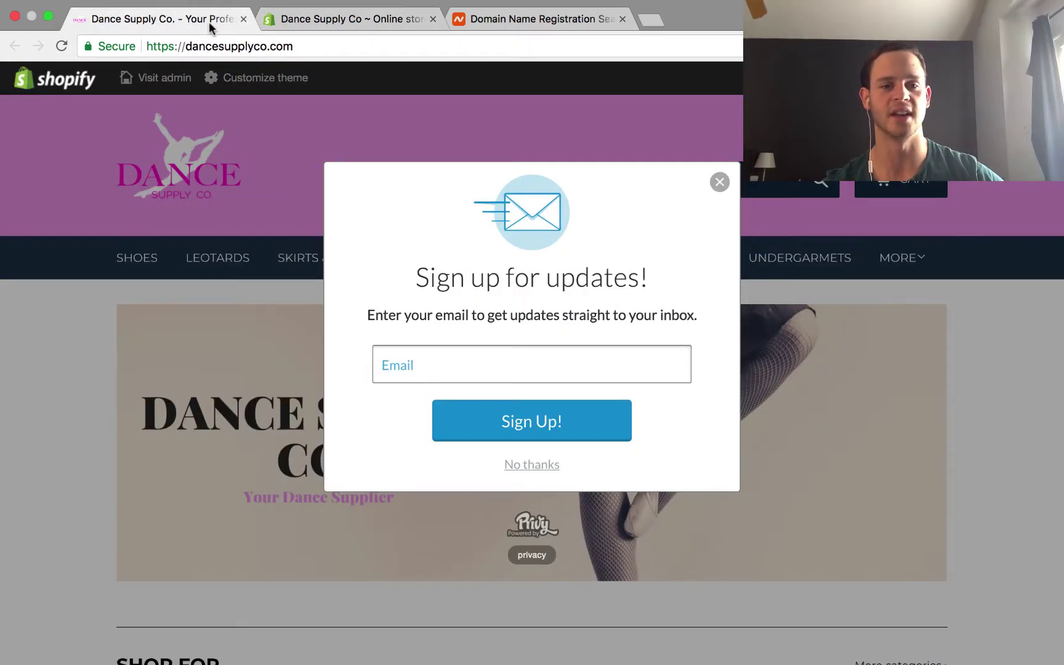
left_click(296, 24)
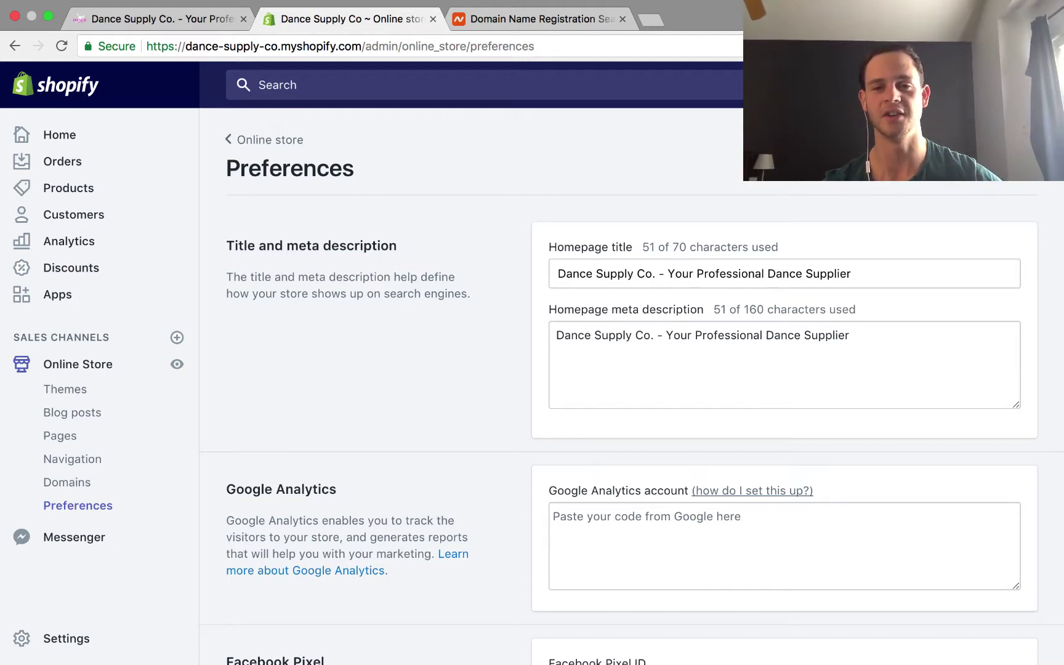
- Find Amazon's site through a web search for "amazon", compare its page title with the storefront's, and return to the Shopify preferences
left_click(658, 20)
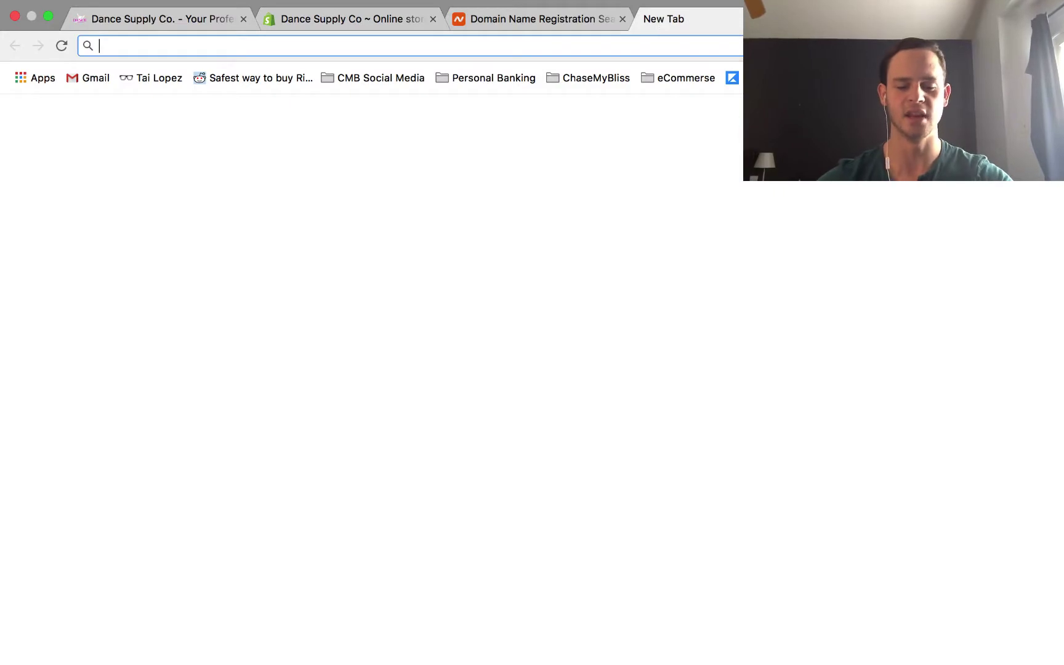
type("amazon")
key("Return")
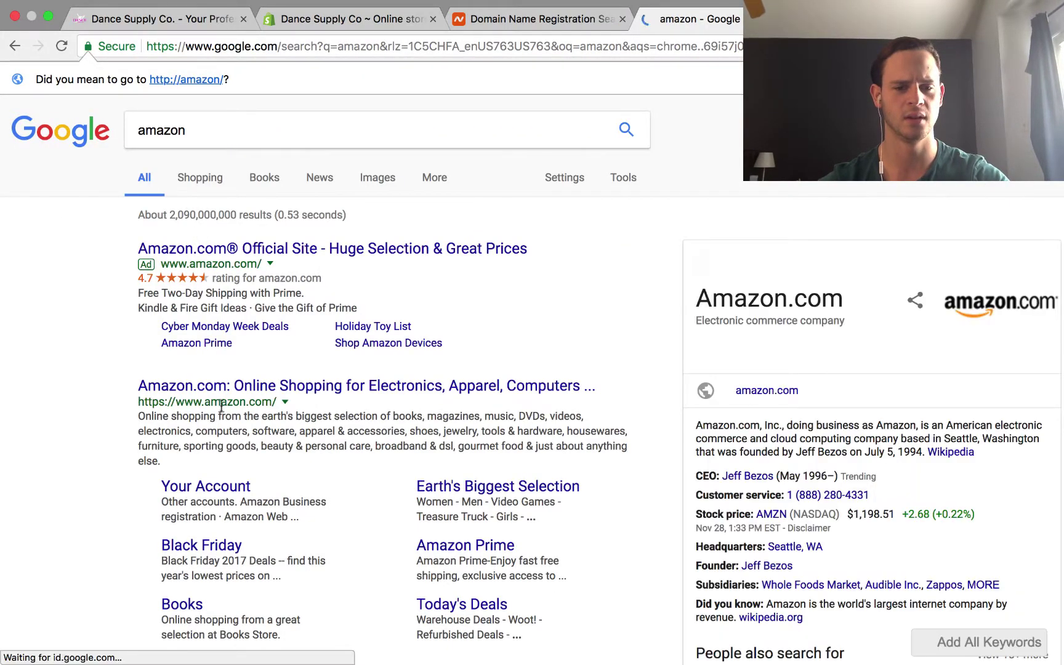
left_click(287, 388)
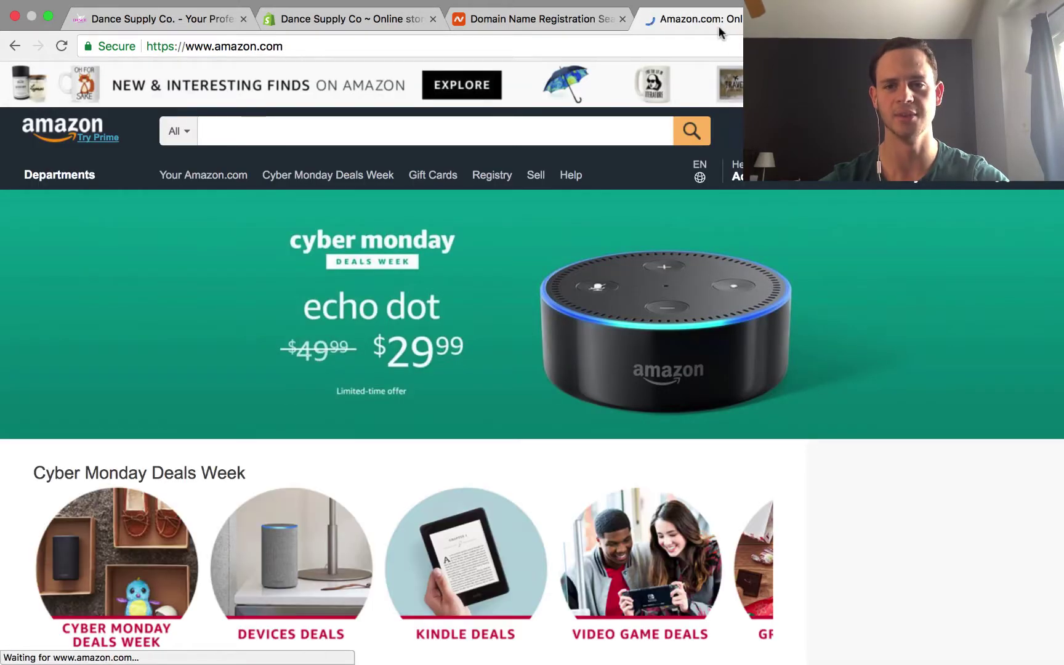
left_click(208, 25)
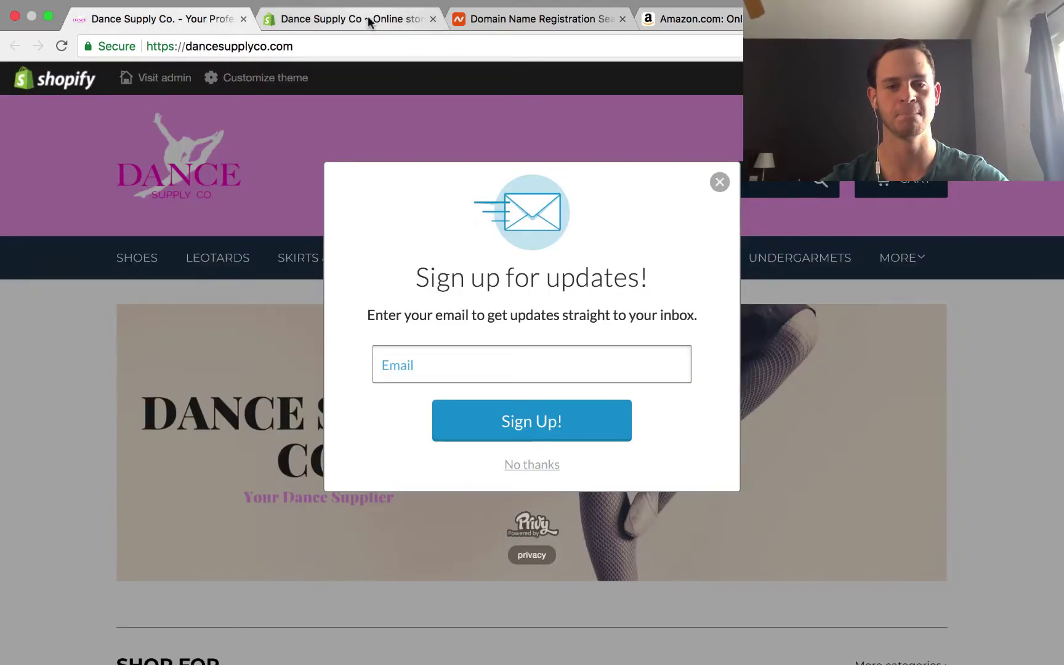
left_click(369, 21)
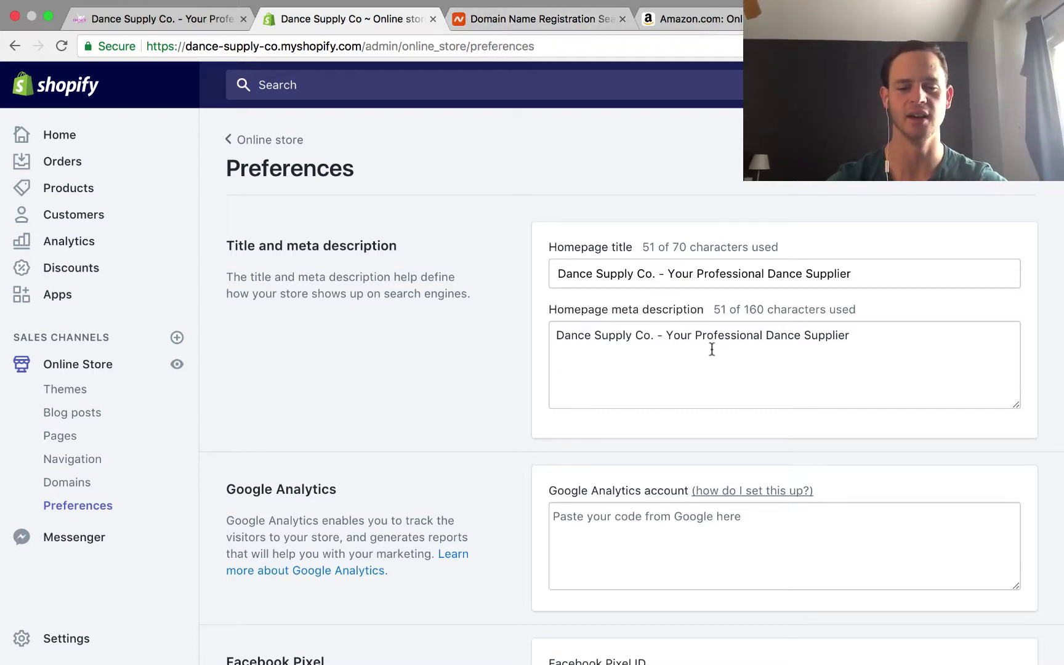
- Review the meta description, Google Analytics, Facebook Pixel and password page sections of the store preferences
scroll(711, 349, "down", 4)
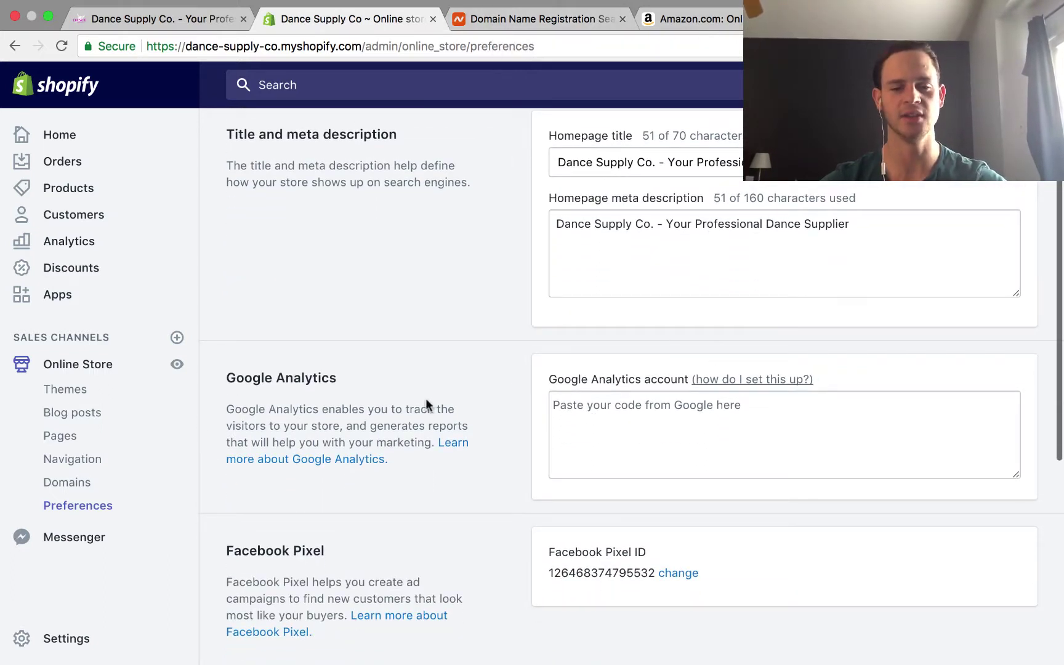
scroll(427, 402, "down", 1)
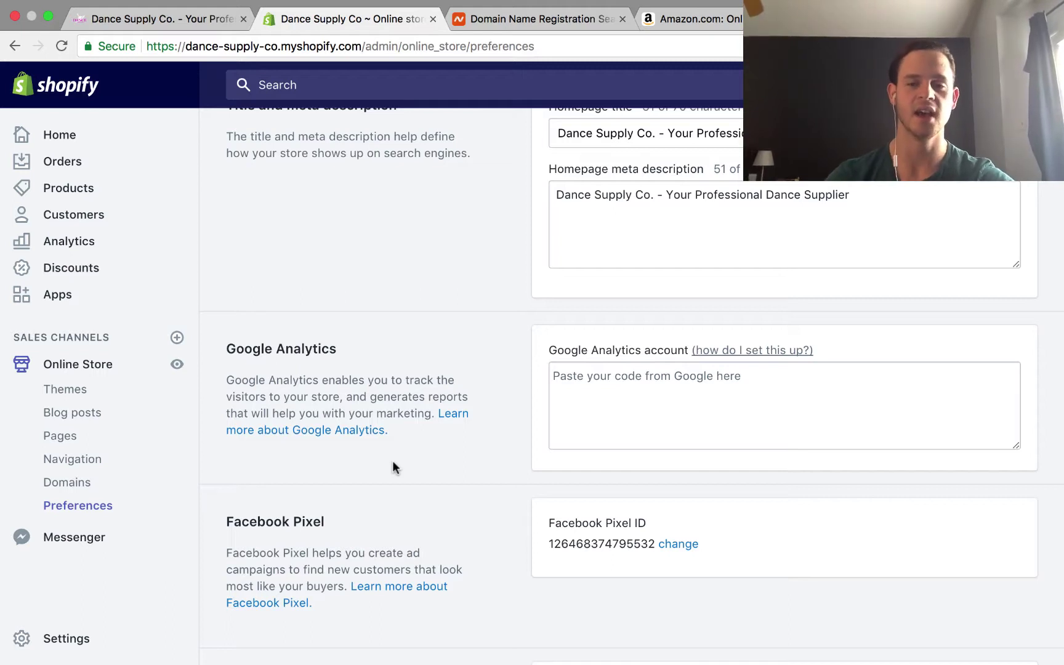
scroll(394, 466, "up", 3)
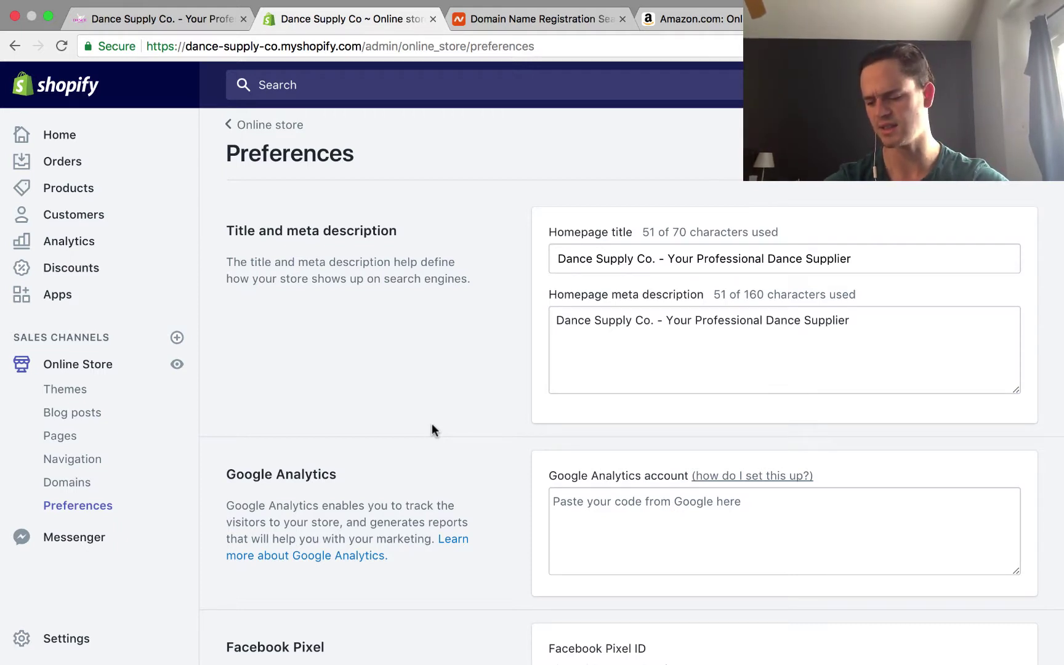
scroll(431, 429, "down", 3)
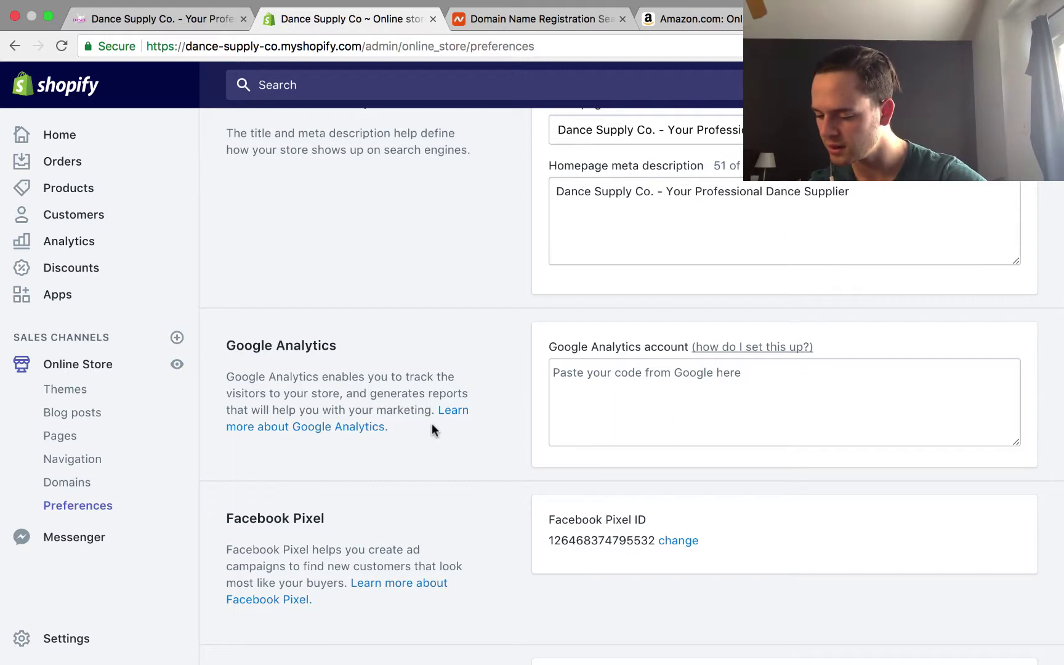
scroll(431, 429, "down", 3)
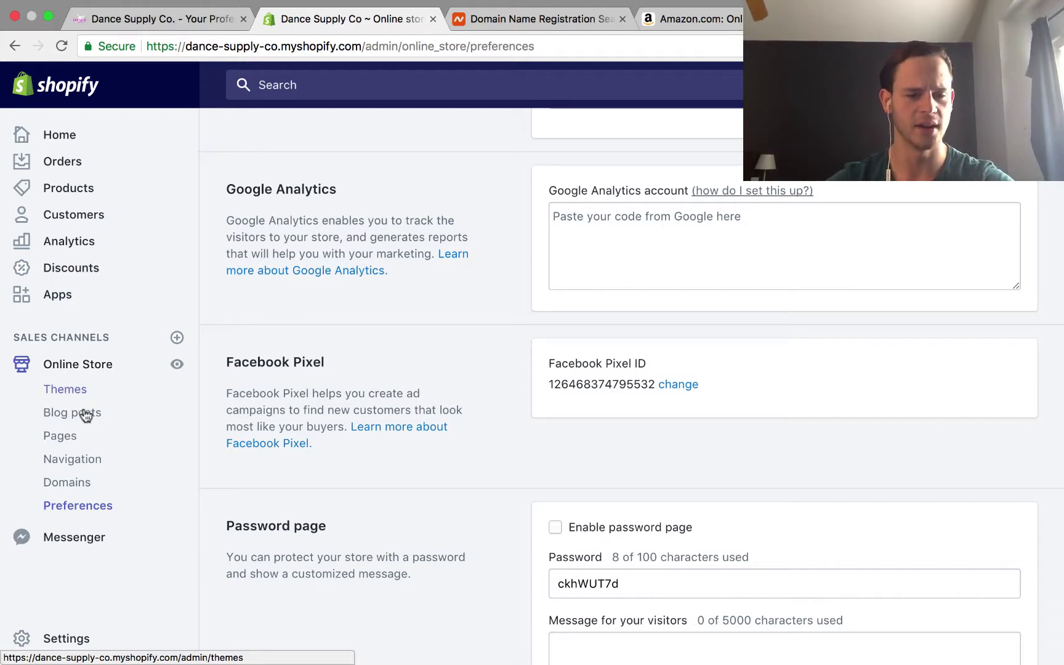
scroll(92, 443, "down", 5)
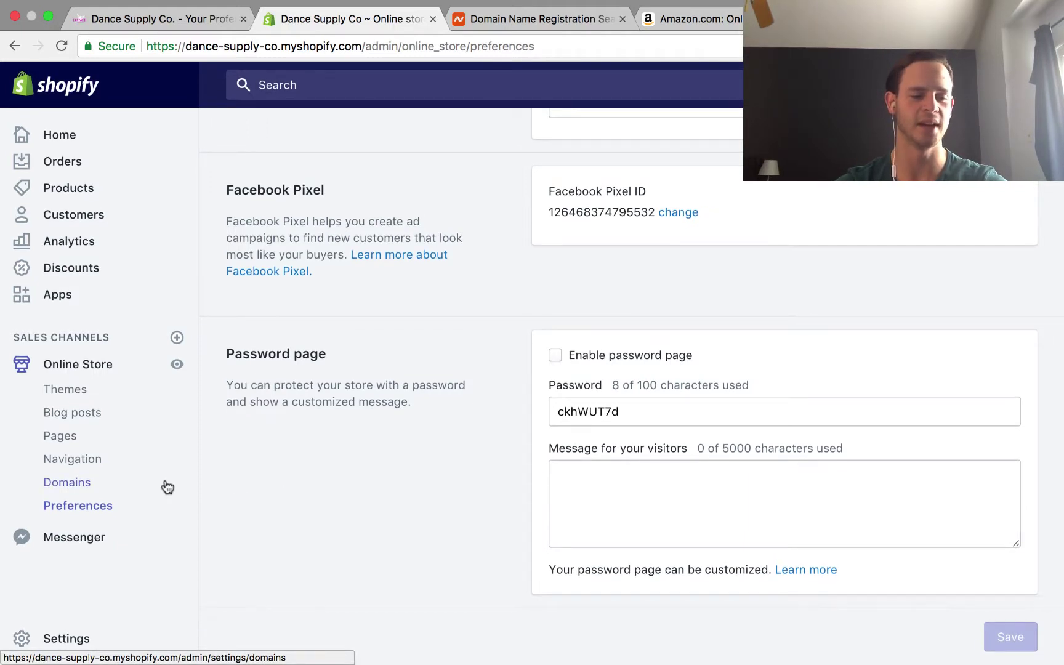
scroll(167, 488, "down", 1)
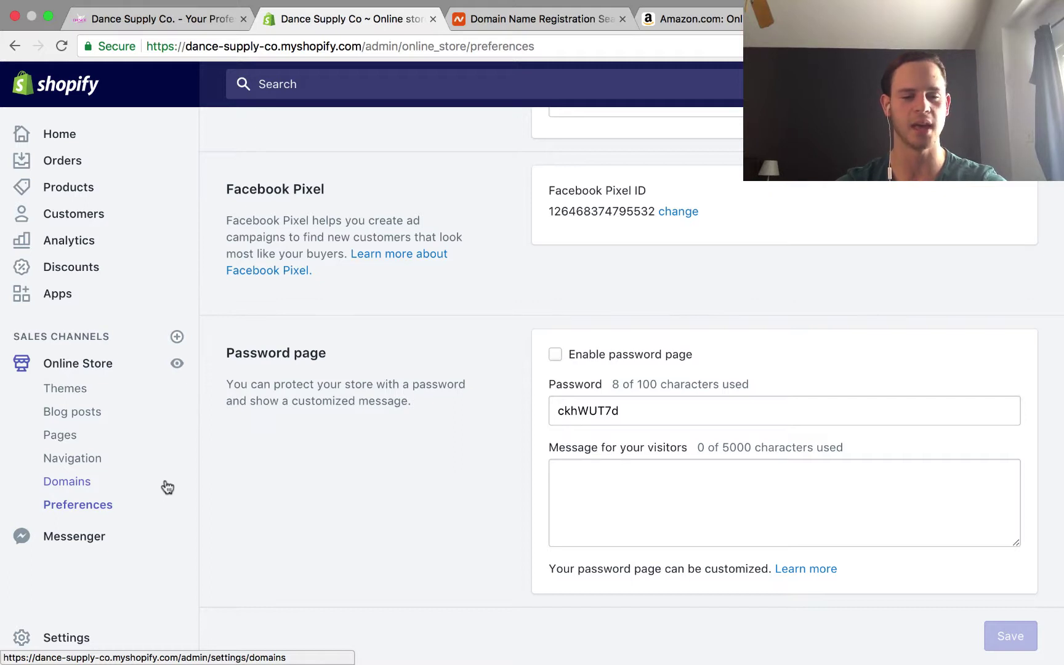
scroll(168, 487, "up", 1)
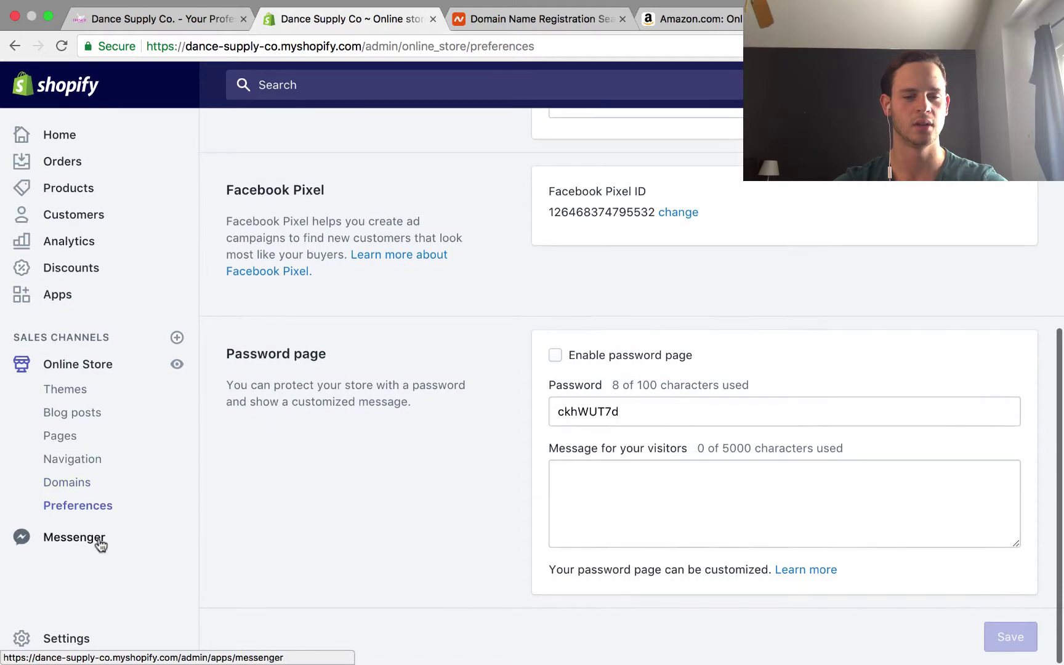
- Open the store's payment settings and review the payment providers, alternative and manual payments, and payment authorization options
left_click(69, 639)
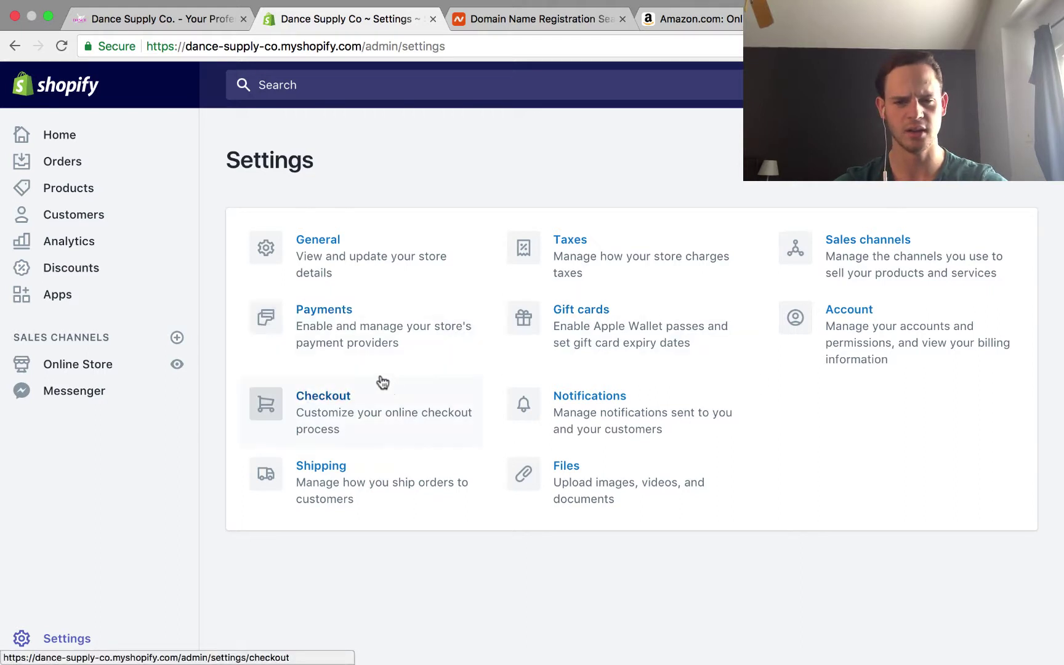
left_click(315, 329)
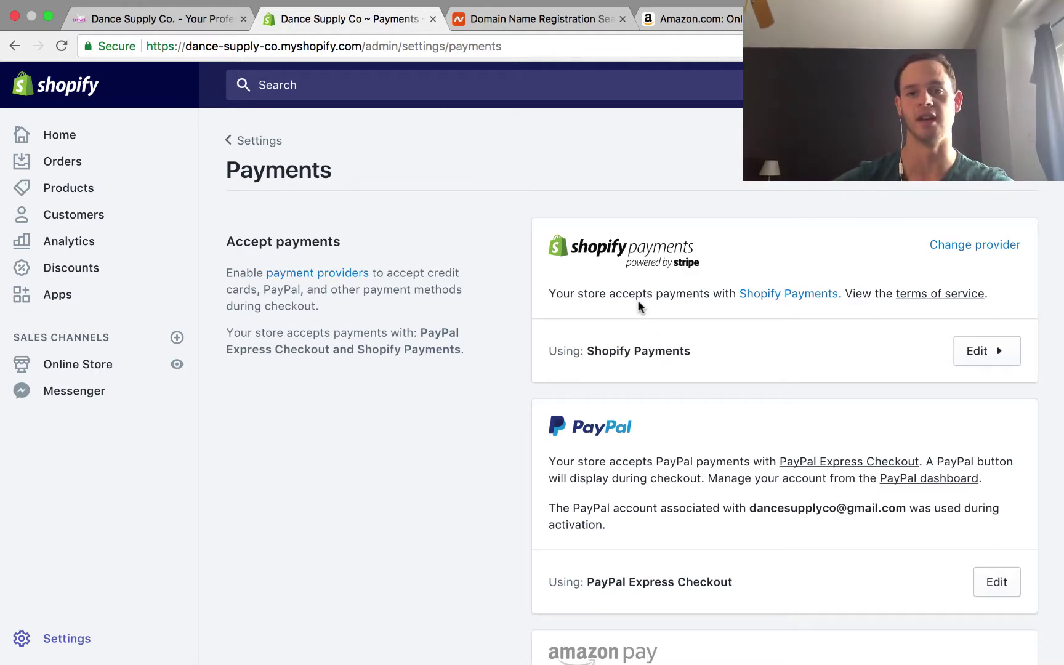
scroll(637, 302, "down", 2)
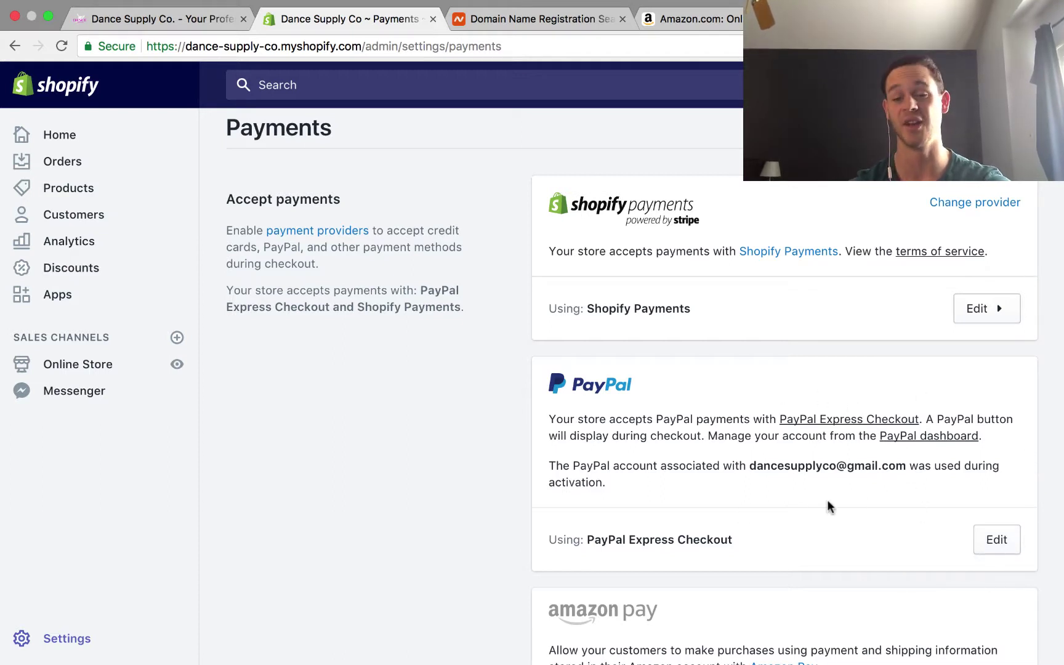
scroll(827, 506, "down", 1)
scroll(827, 503, "down", 3)
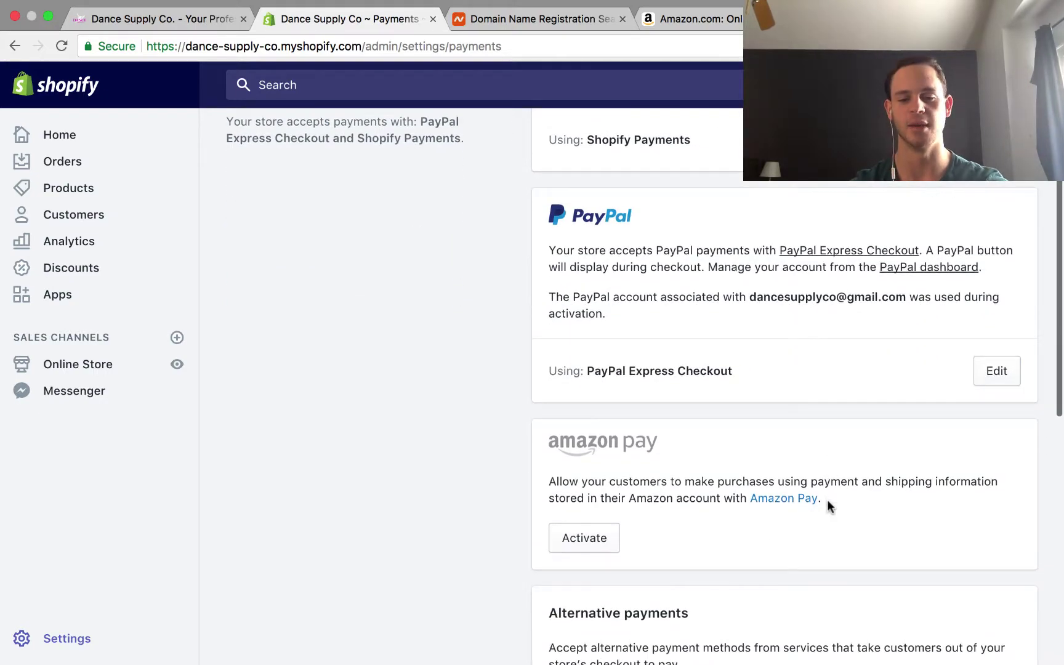
scroll(827, 503, "down", 3)
scroll(826, 499, "down", 6)
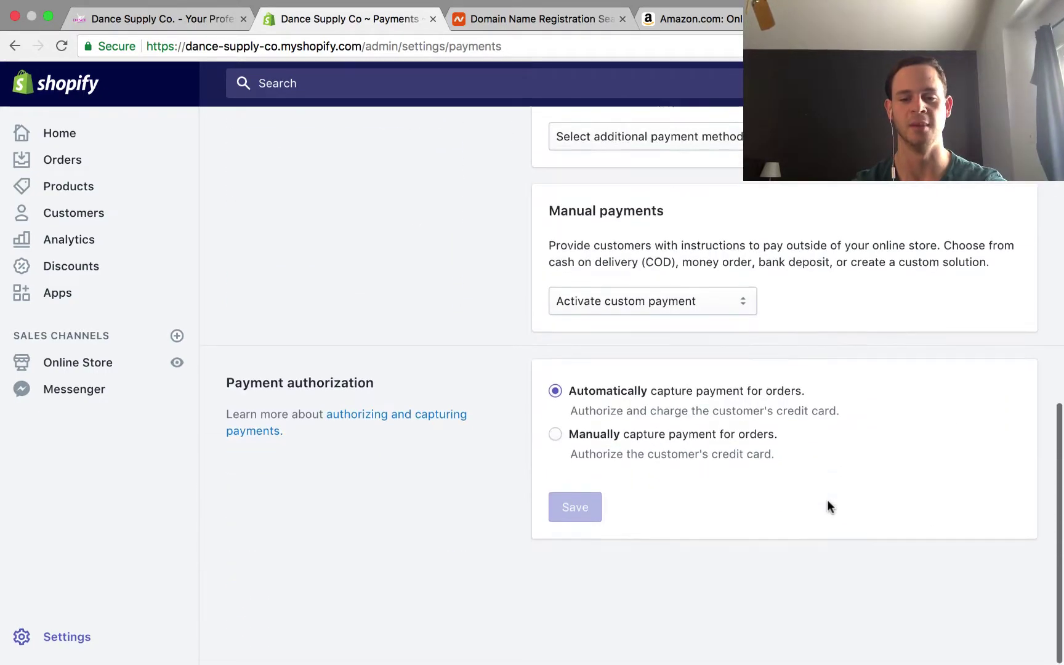
scroll(826, 499, "up", 6)
scroll(827, 499, "up", 6)
scroll(740, 474, "down", 3)
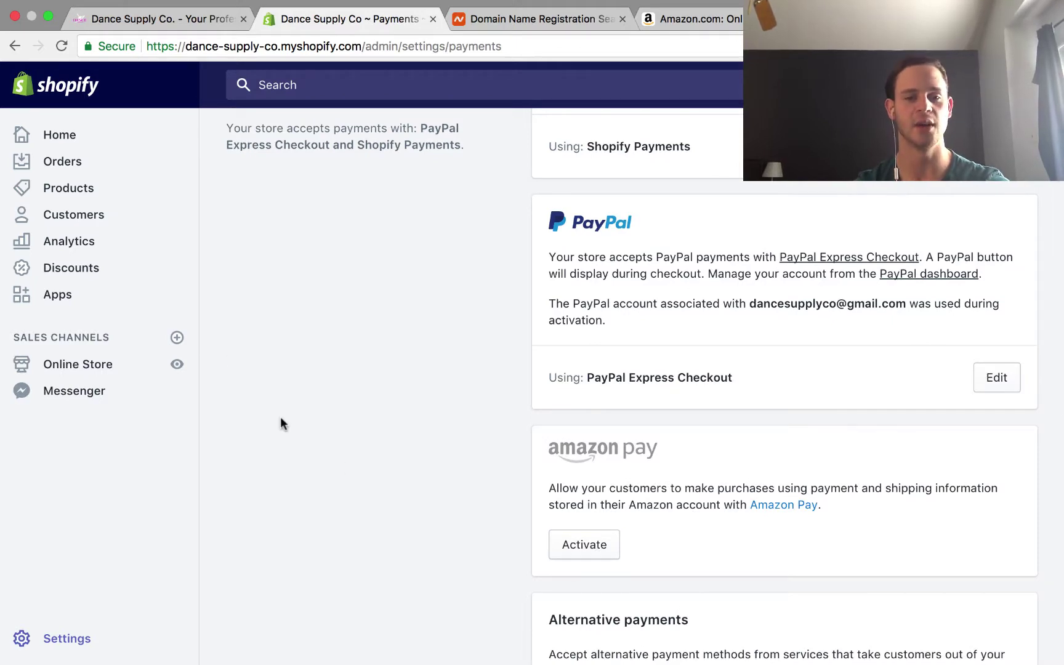
scroll(124, 266, "up", 3)
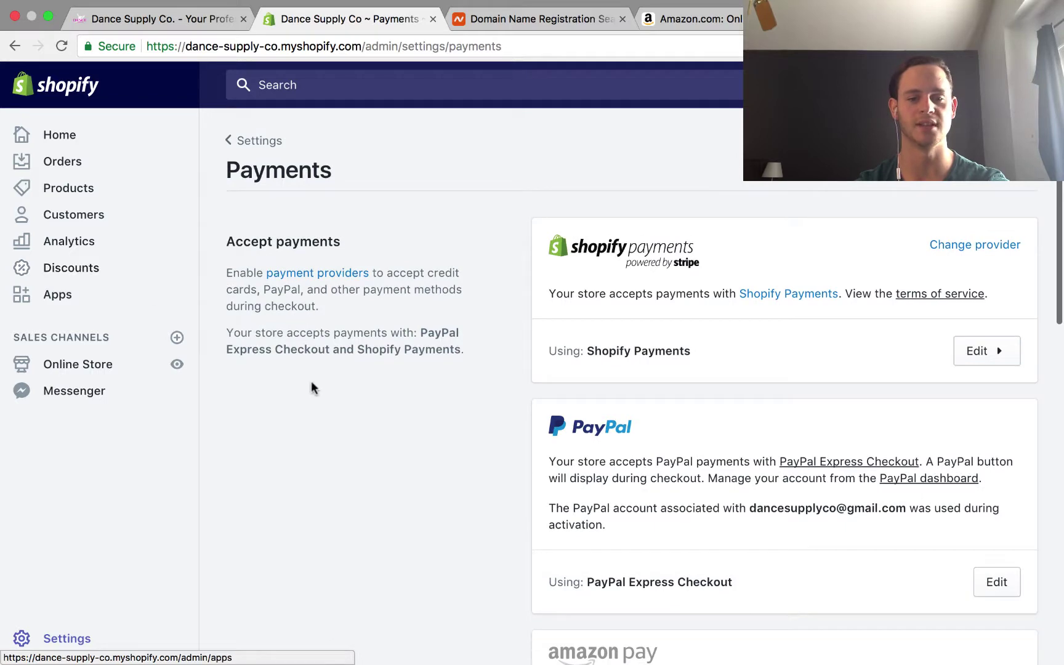
- Open the store's checkout settings and review the style, customer accounts, customer contact, form options and order processing sections
left_click(76, 639)
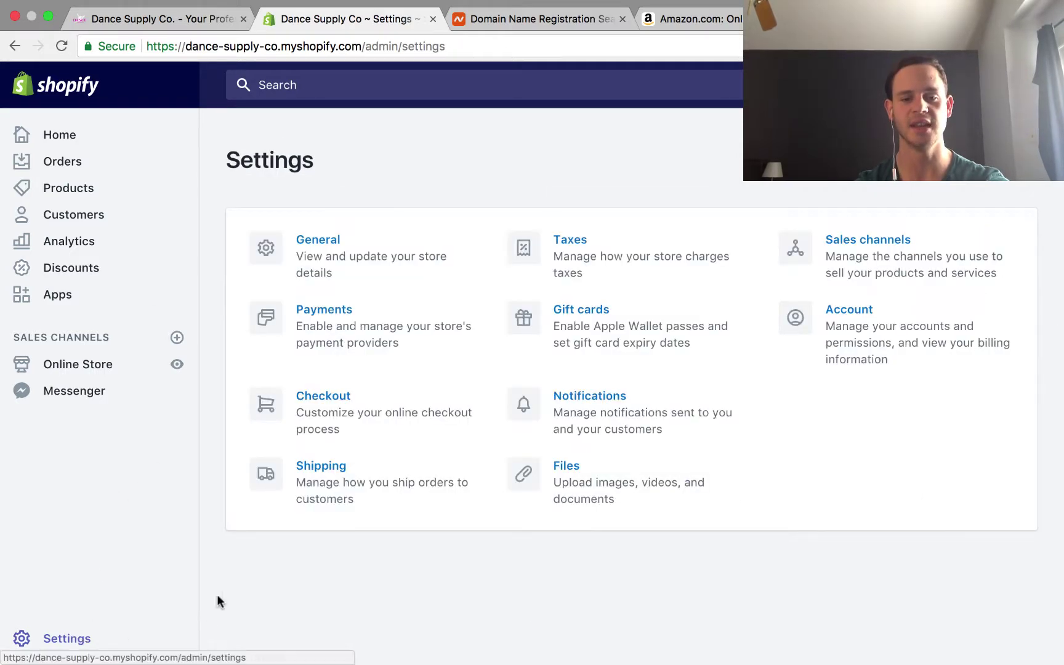
left_click(361, 415)
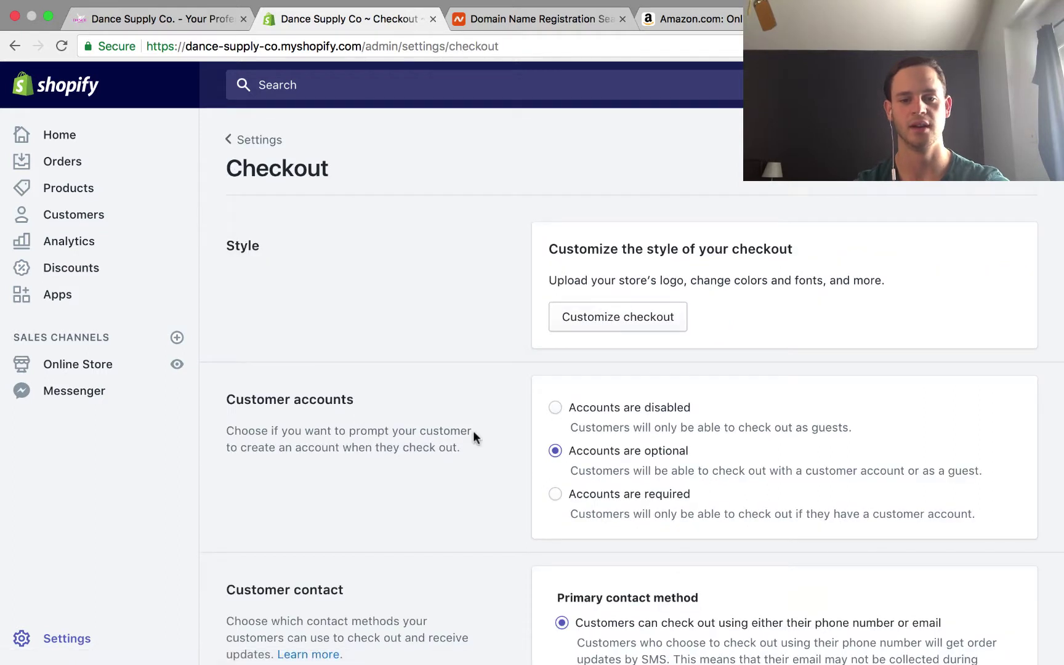
scroll(473, 430, "down", 1)
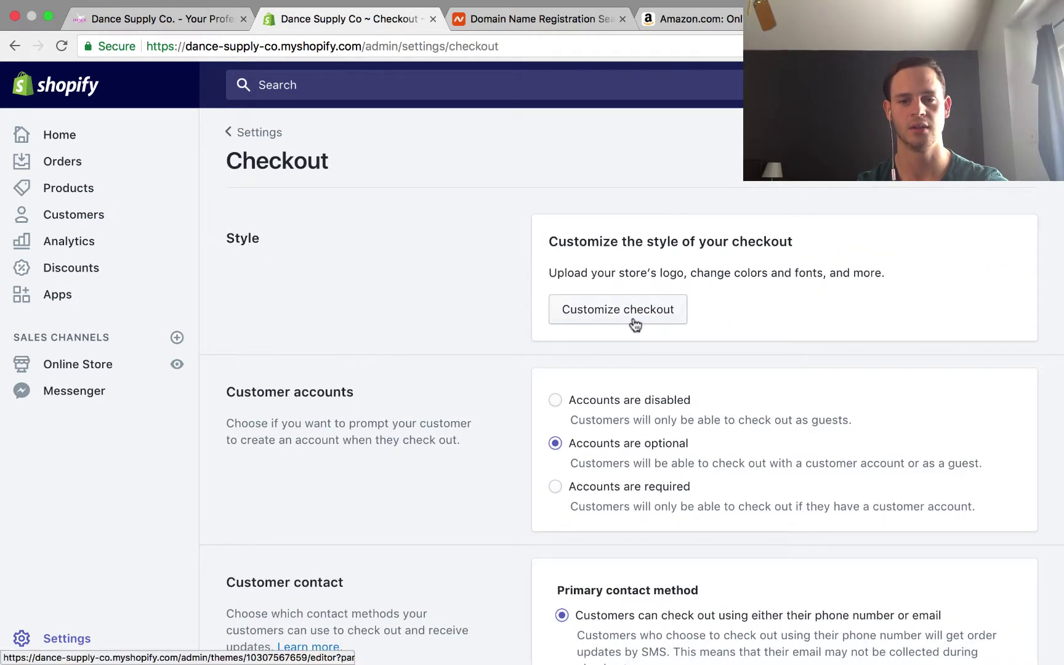
scroll(634, 325, "down", 3)
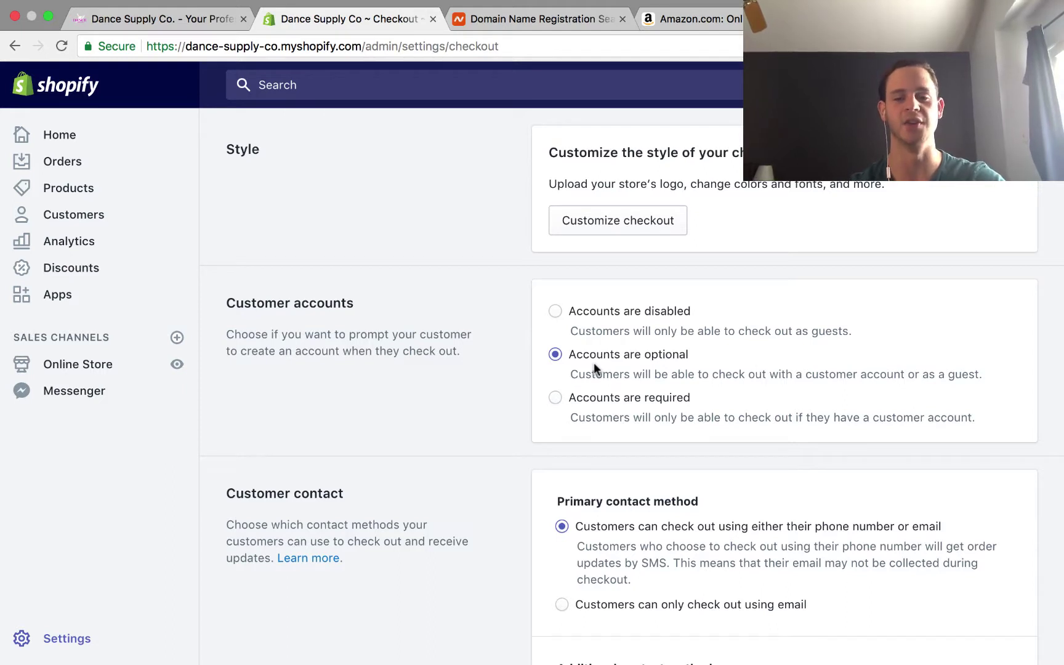
scroll(621, 389, "down", 3)
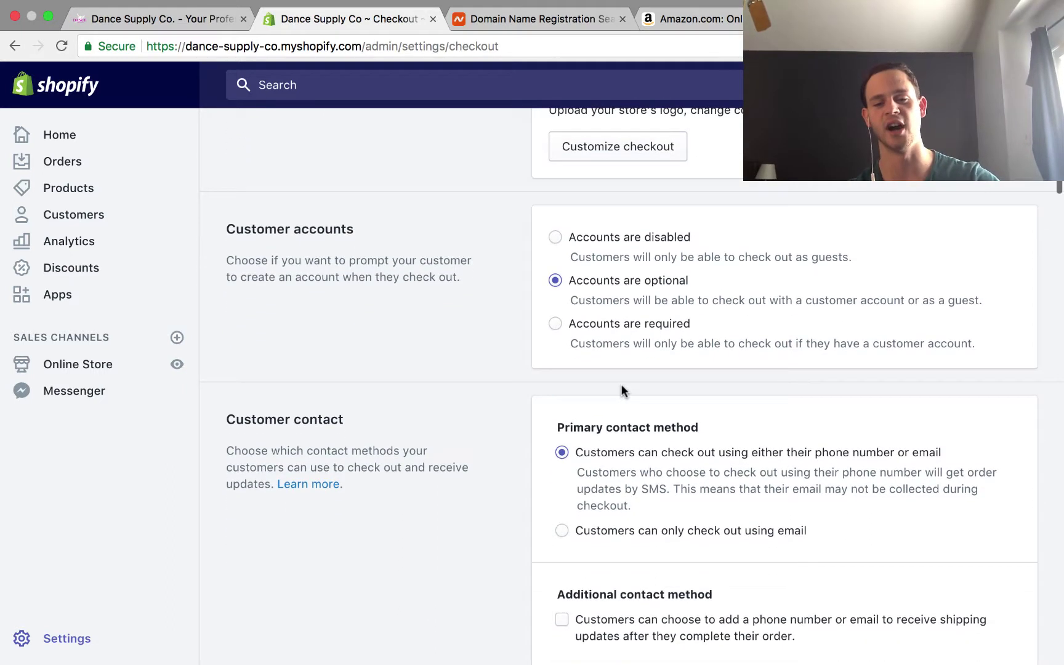
scroll(621, 388, "down", 1)
scroll(622, 384, "down", 5)
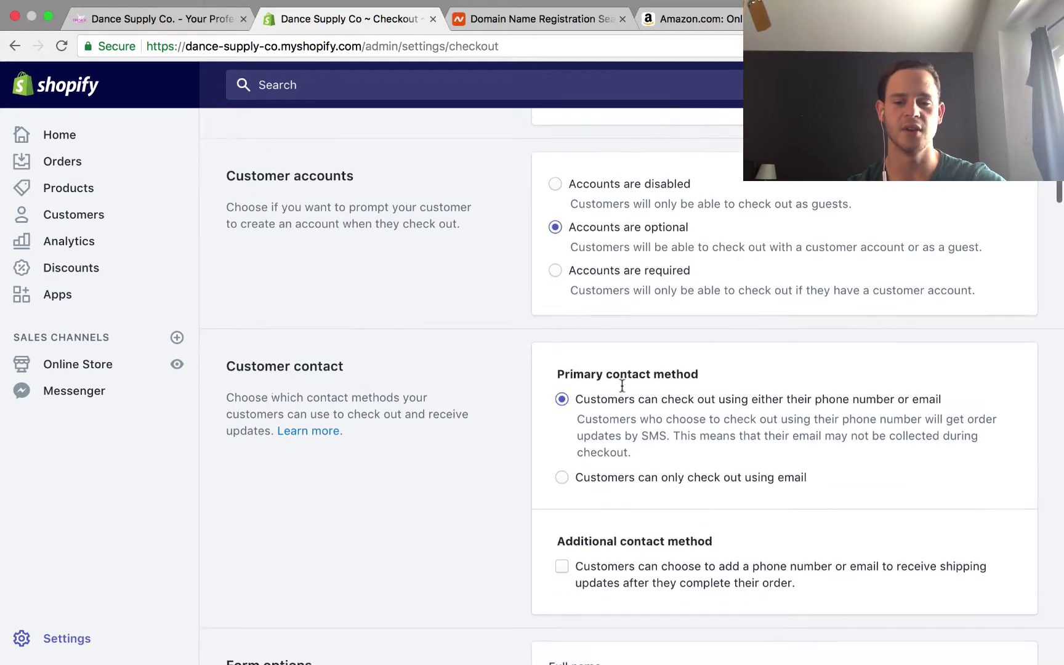
scroll(621, 388, "down", 20)
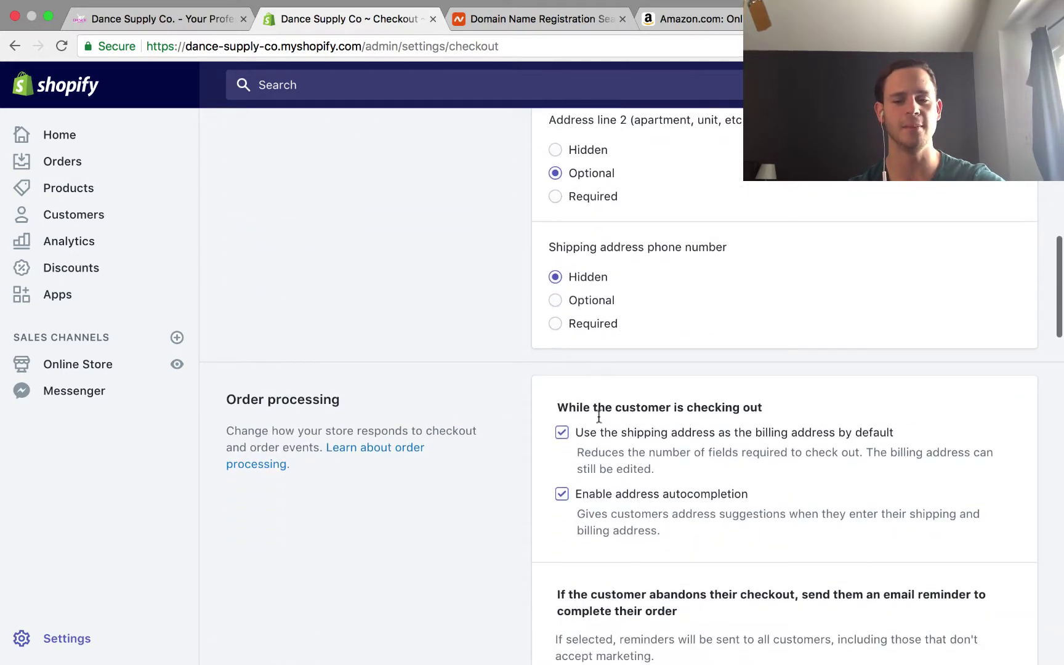
scroll(622, 388, "down", 20)
scroll(591, 416, "down", 17)
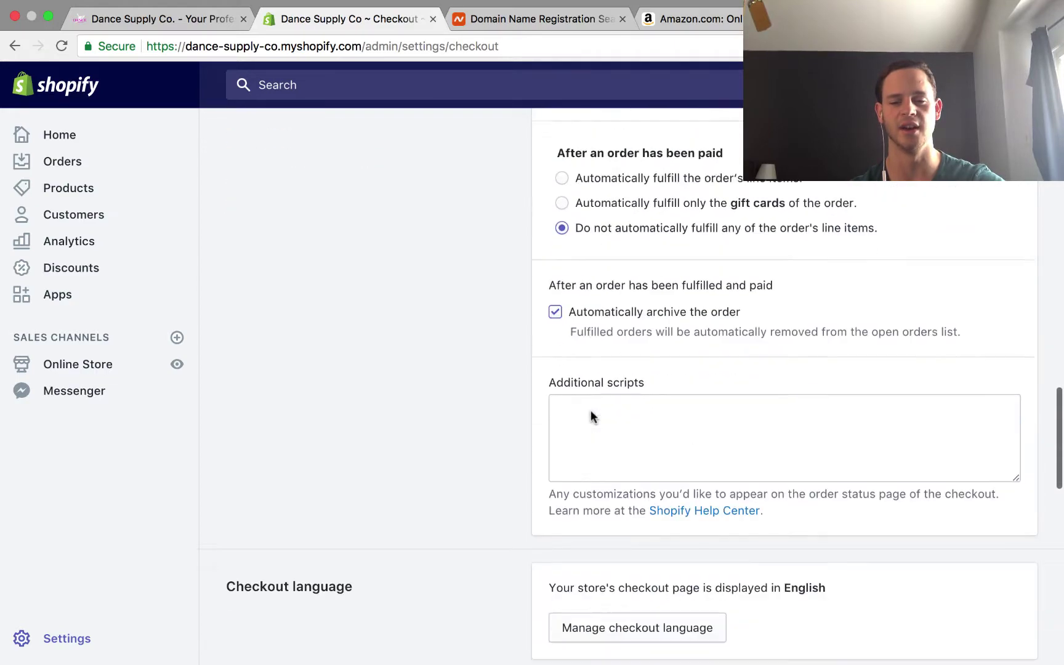
- Review the refund policy, privacy policy and terms of service statements in the checkout settings
scroll(591, 425, "down", 1)
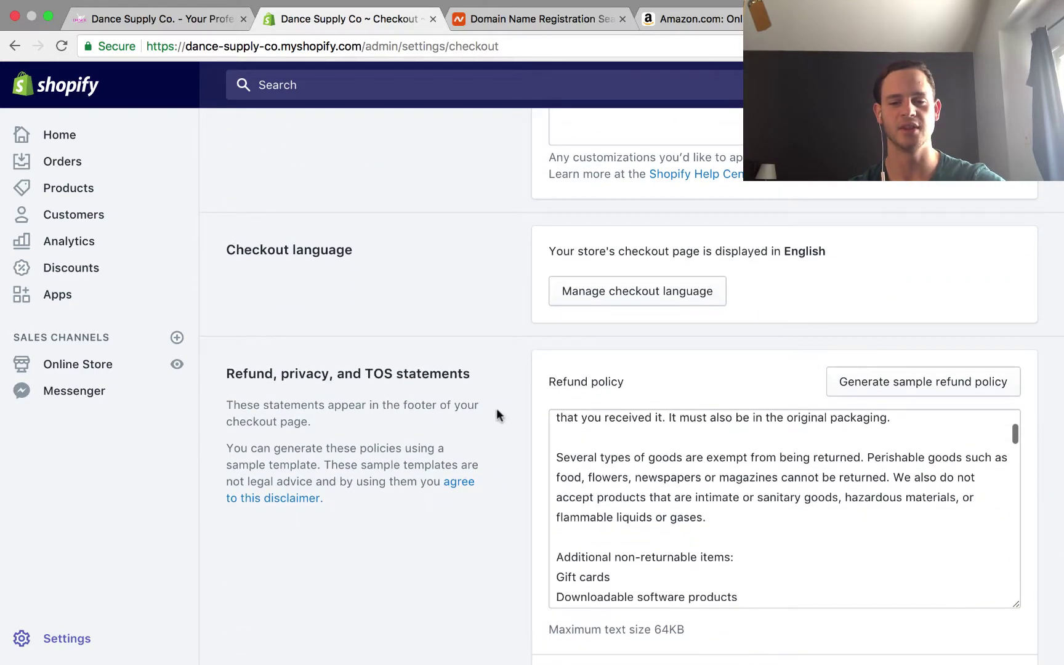
scroll(579, 453, "up", 8)
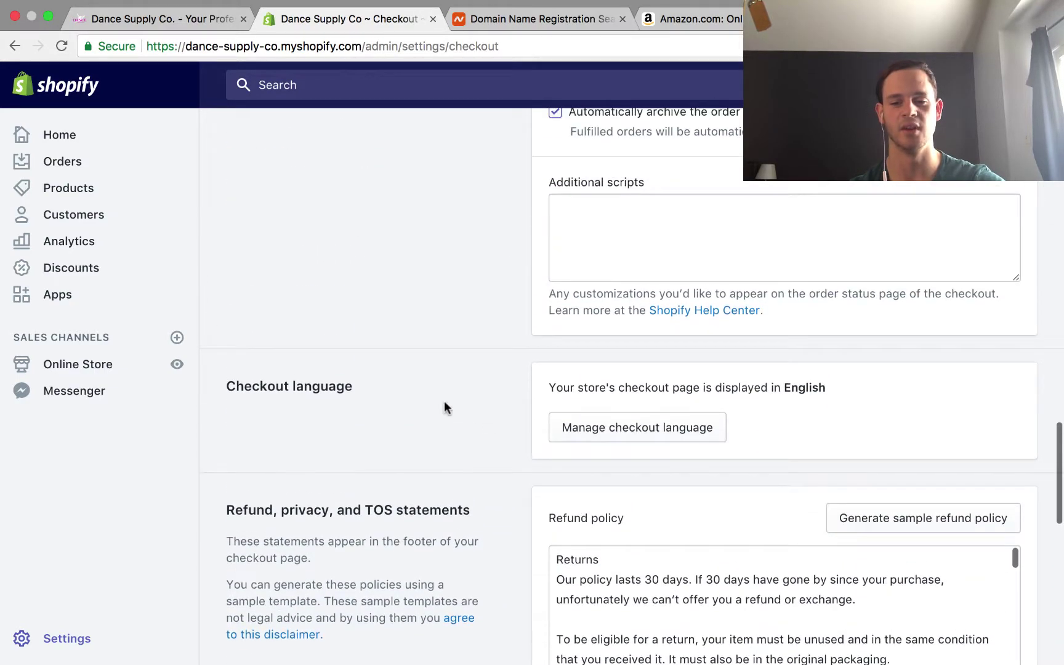
scroll(444, 404, "down", 7)
scroll(446, 405, "down", 1)
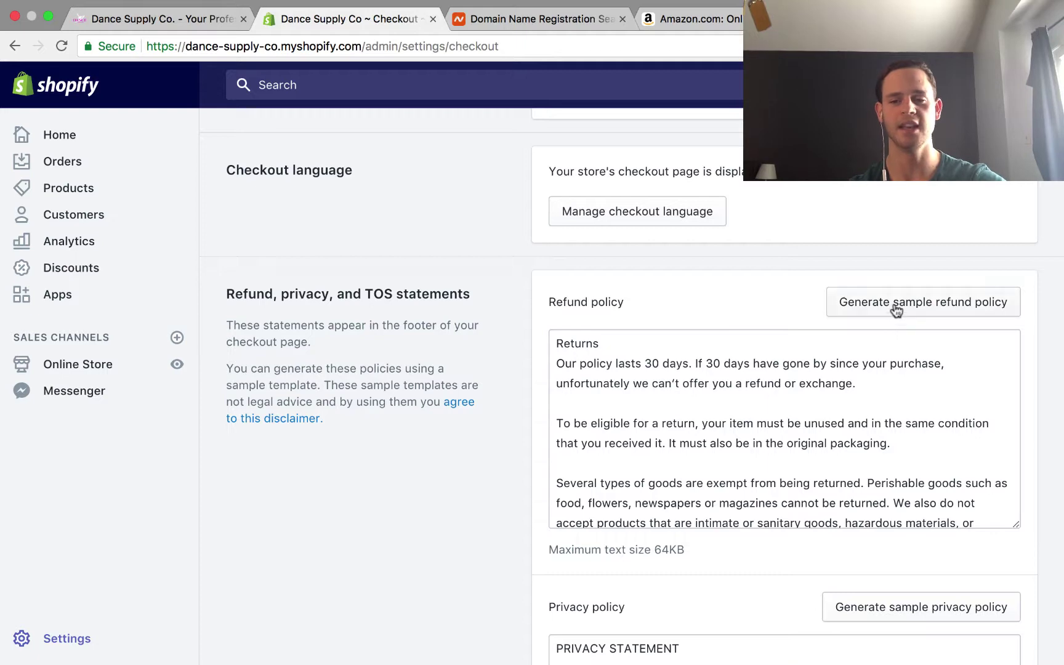
scroll(485, 482, "down", 10)
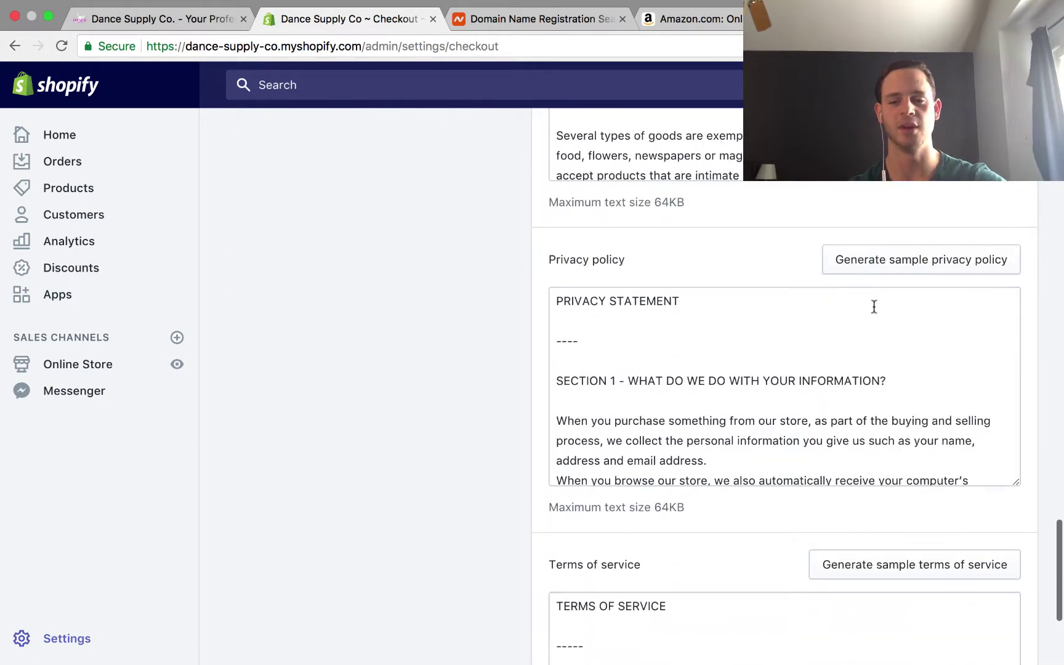
scroll(485, 455, "down", 5)
scroll(515, 429, "down", 2)
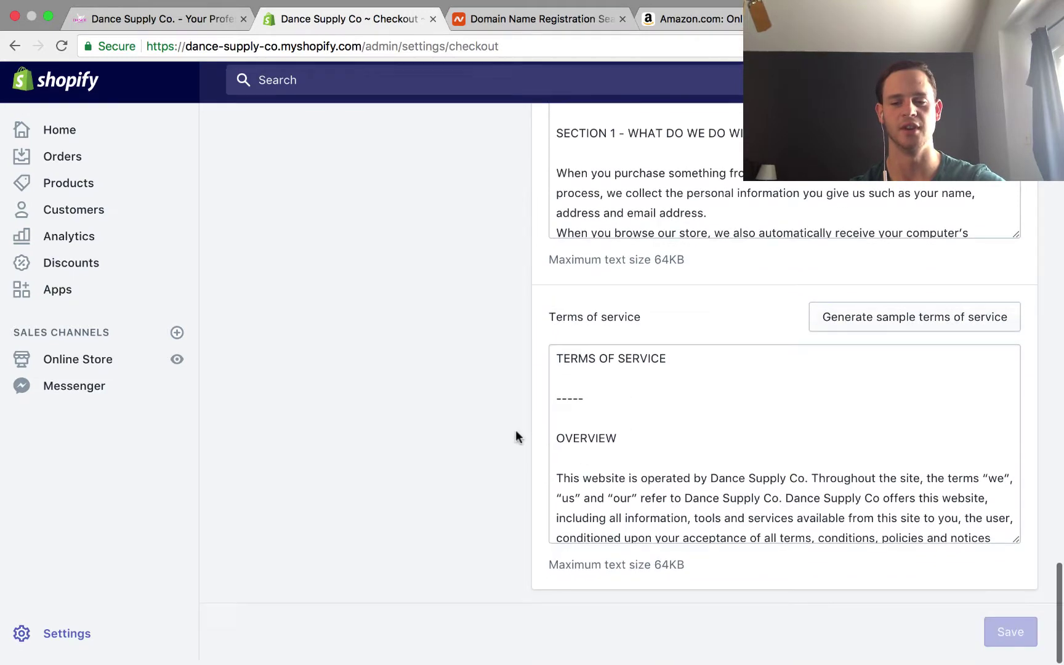
scroll(515, 430, "up", 17)
scroll(641, 433, "up", 1)
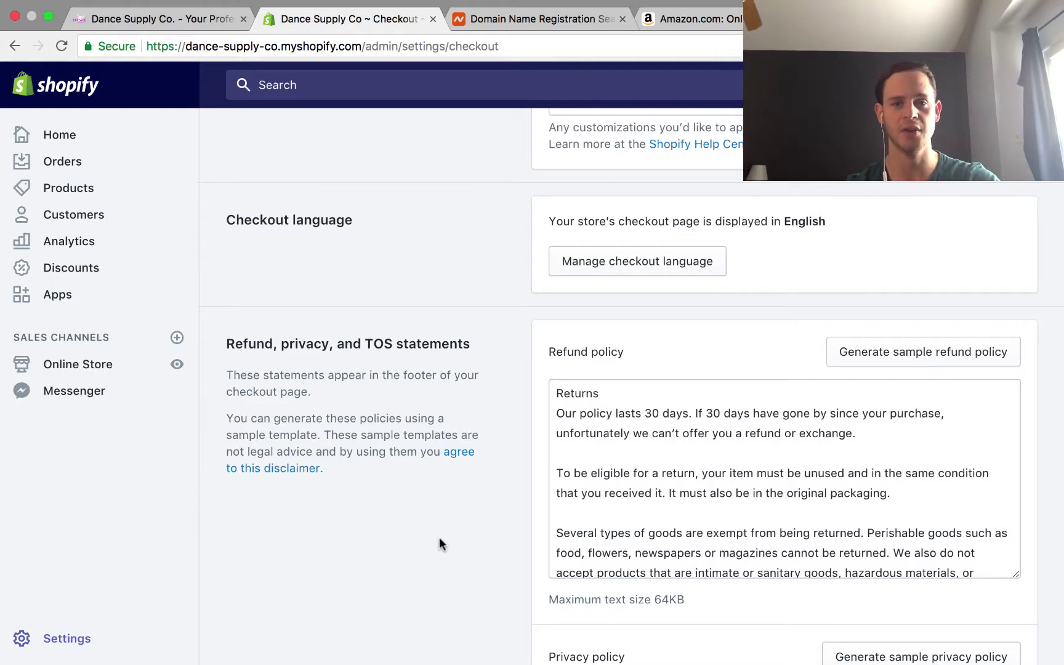
- Dismiss the storefront's email sign-up popup, examine the footer's quick links to the policy pages, and return to the Shopify admin
left_click(140, 20)
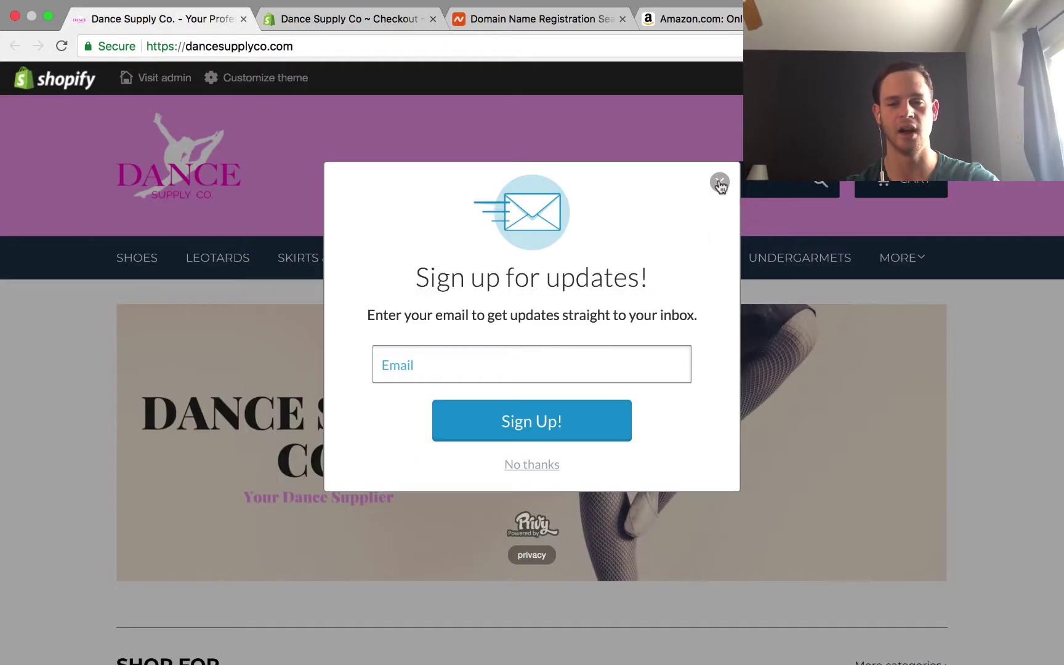
left_click(719, 182)
scroll(193, 449, "down", 15)
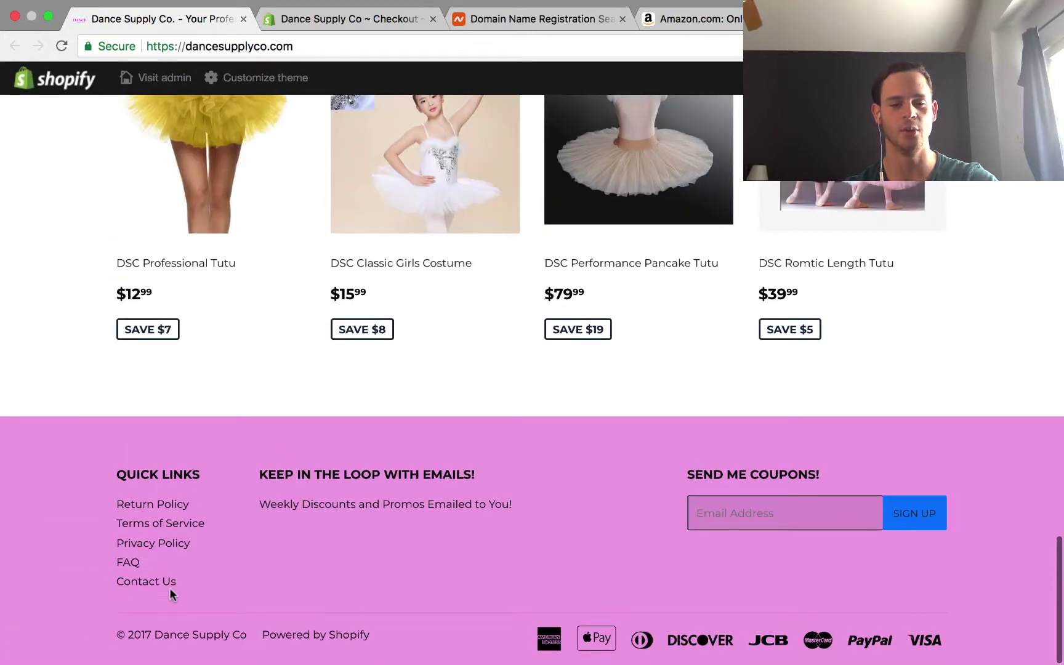
left_click(361, 22)
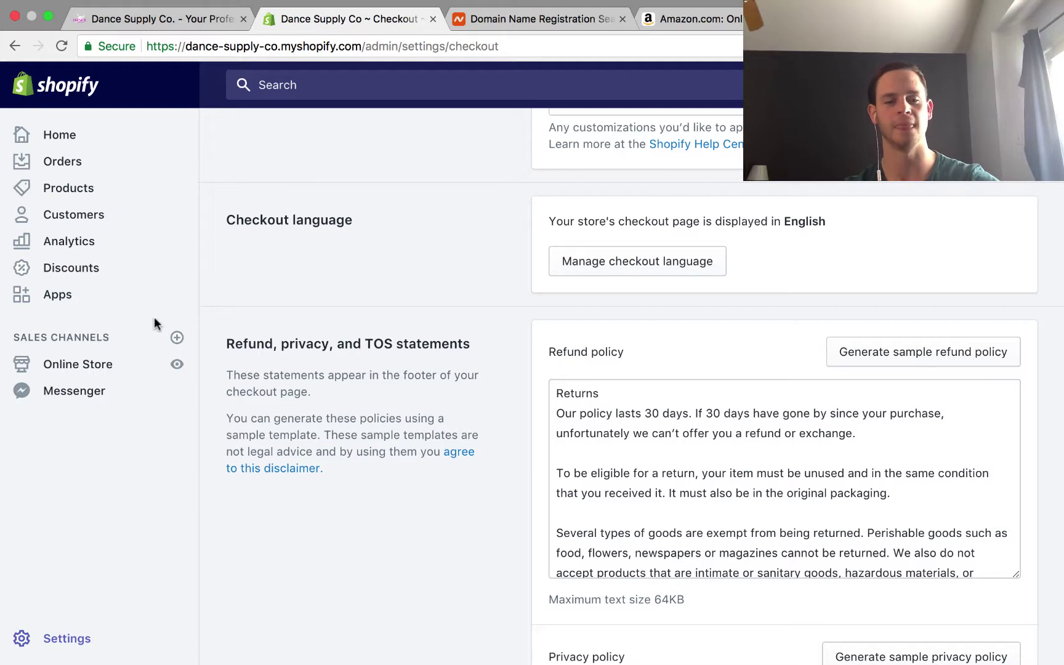
- Open the online store's pages list and review the contact, FAQ and policy pages
left_click(105, 363)
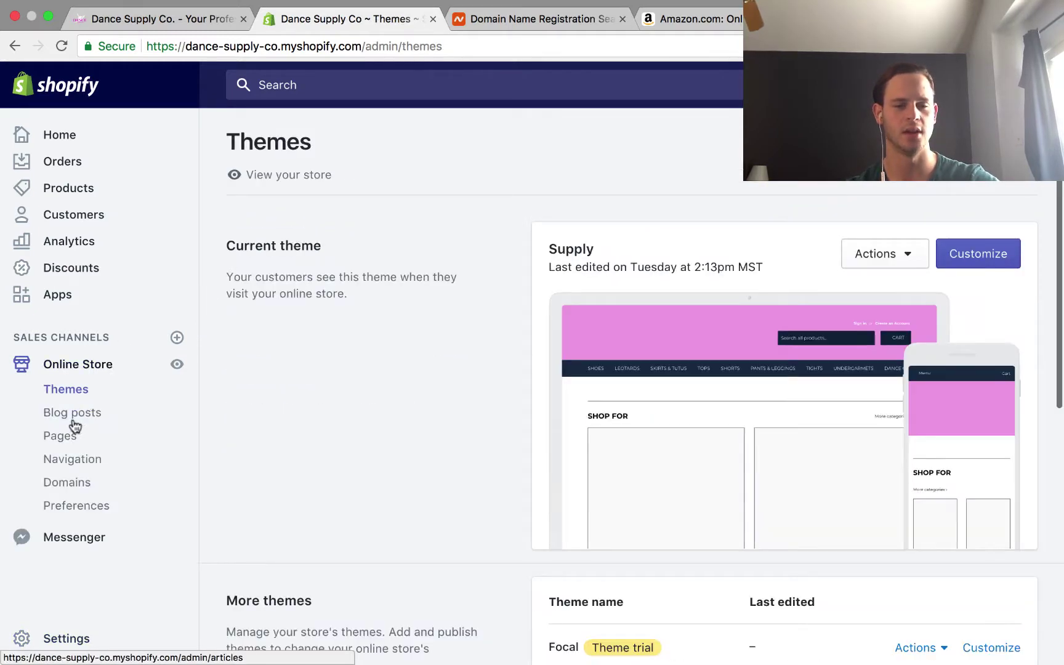
left_click(68, 443)
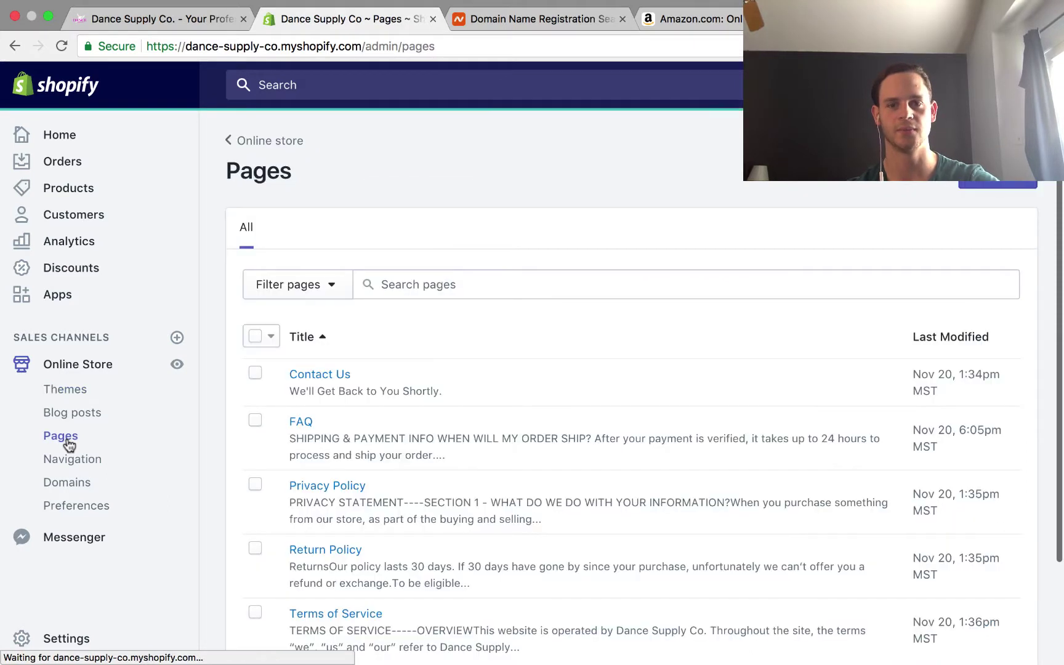
scroll(356, 449, "down", 2)
scroll(356, 446, "up", 2)
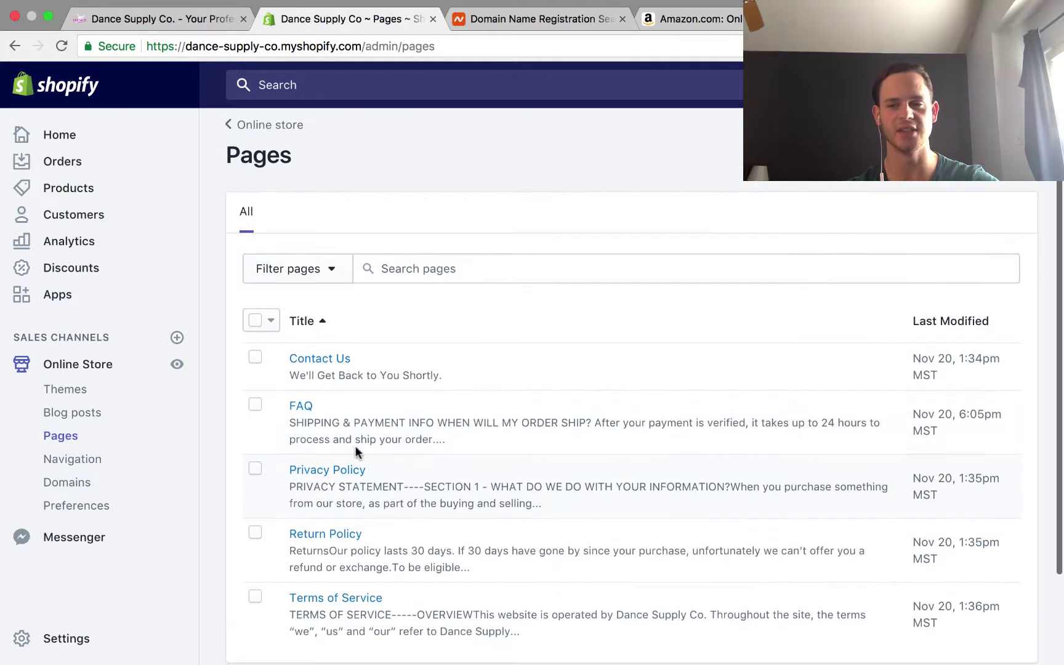
scroll(643, 357, "down", 1)
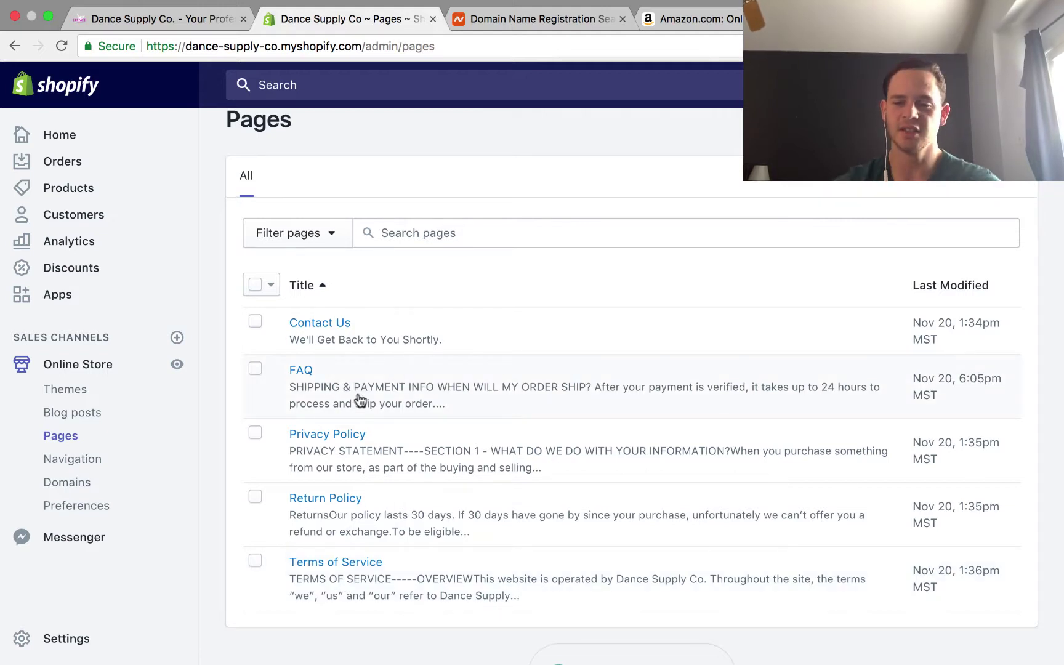
- Open the FAQ page, read through its shipping, order and other information content, and return to the pages list
left_click(306, 372)
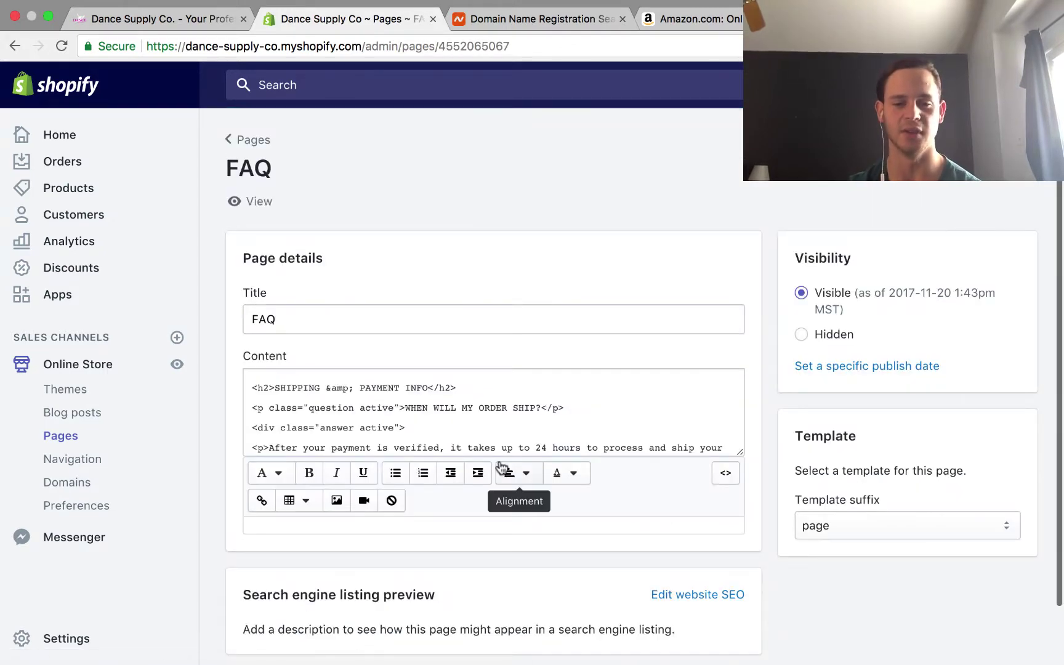
scroll(462, 379, "down", 4)
scroll(457, 382, "up", 2)
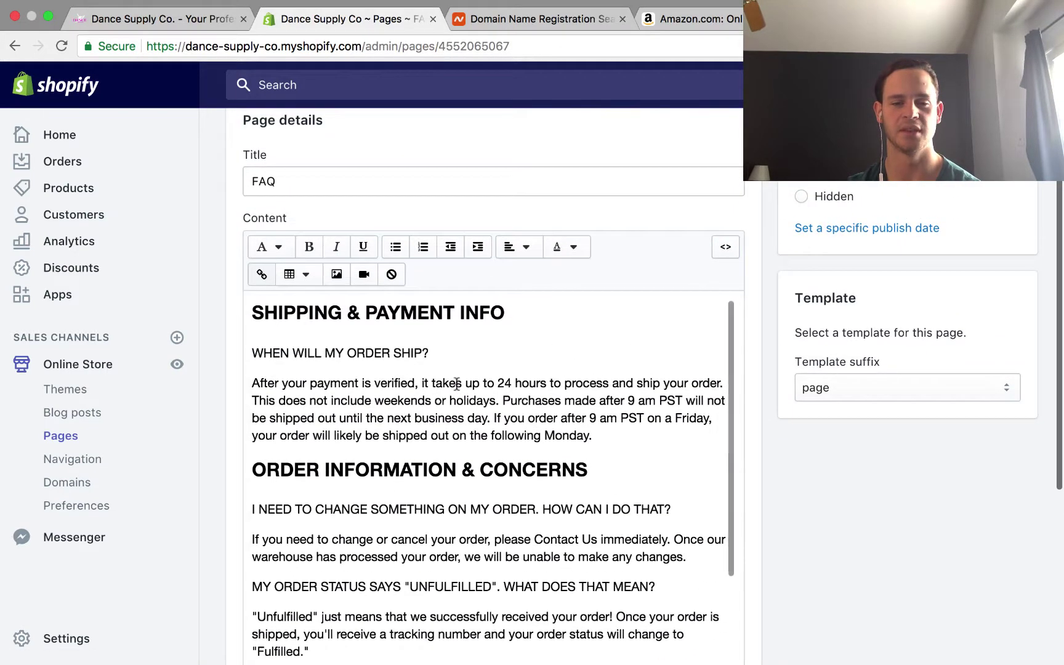
scroll(204, 442, "down", 2)
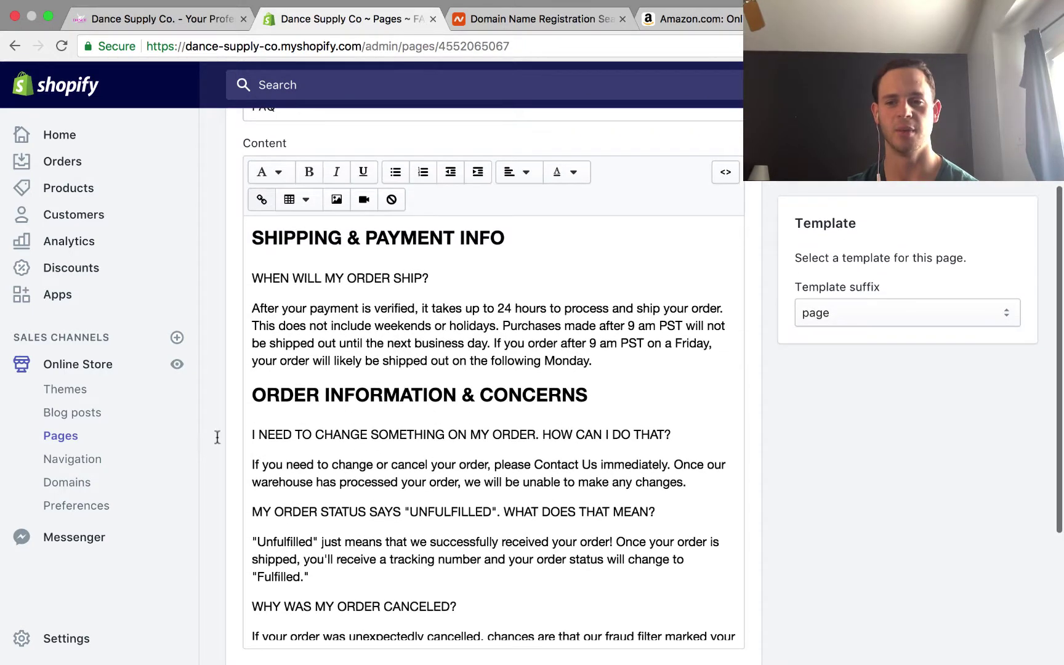
scroll(434, 458, "down", 3)
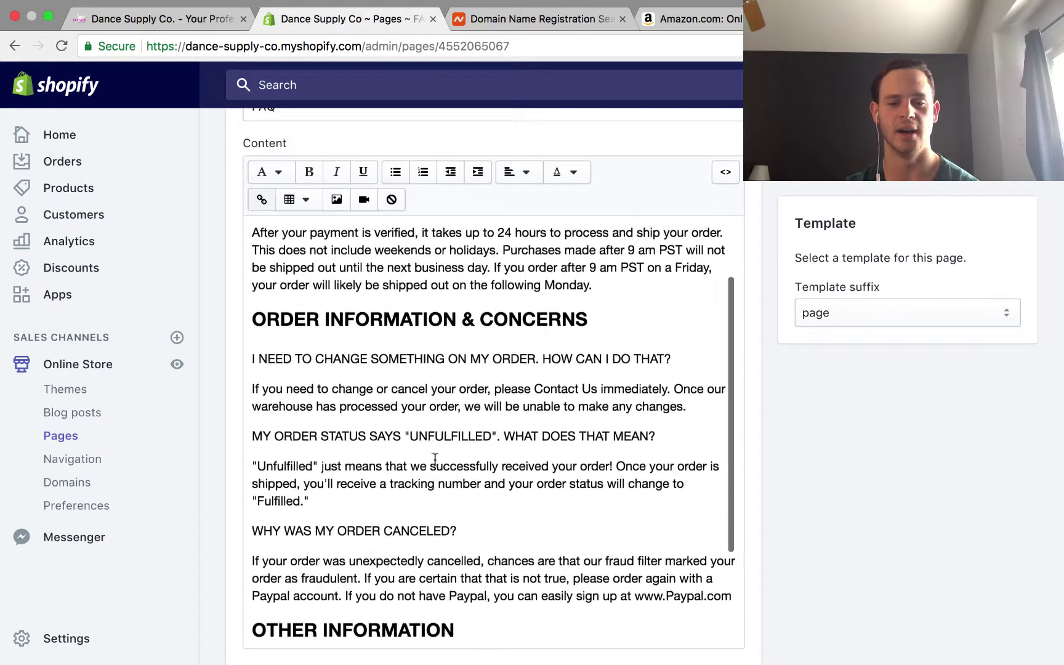
scroll(435, 459, "down", 4)
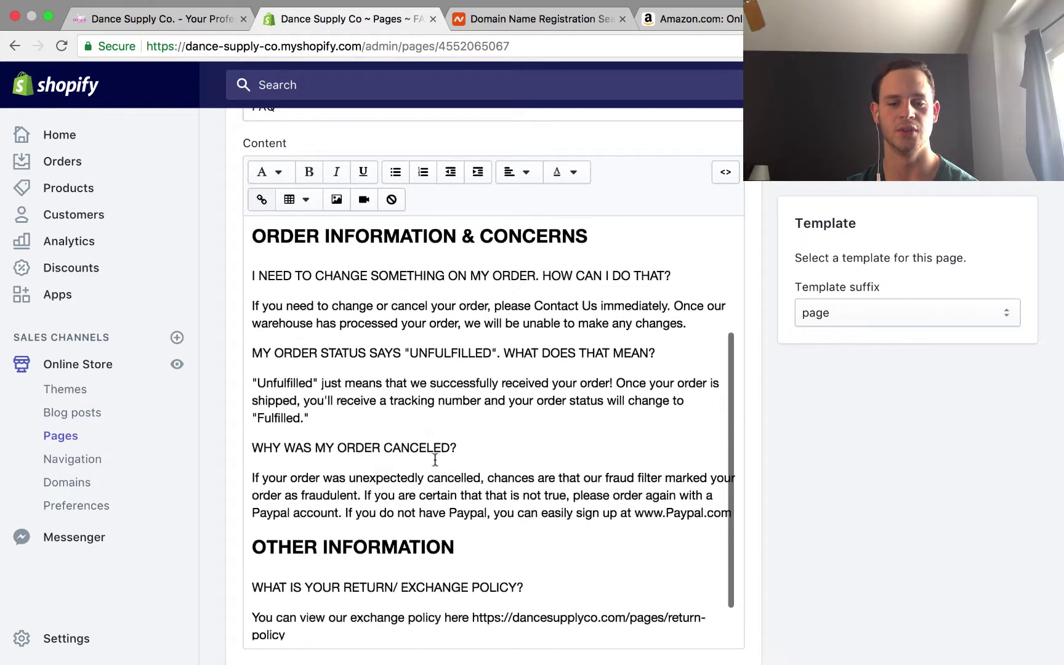
scroll(434, 459, "down", 1)
scroll(435, 459, "up", 5)
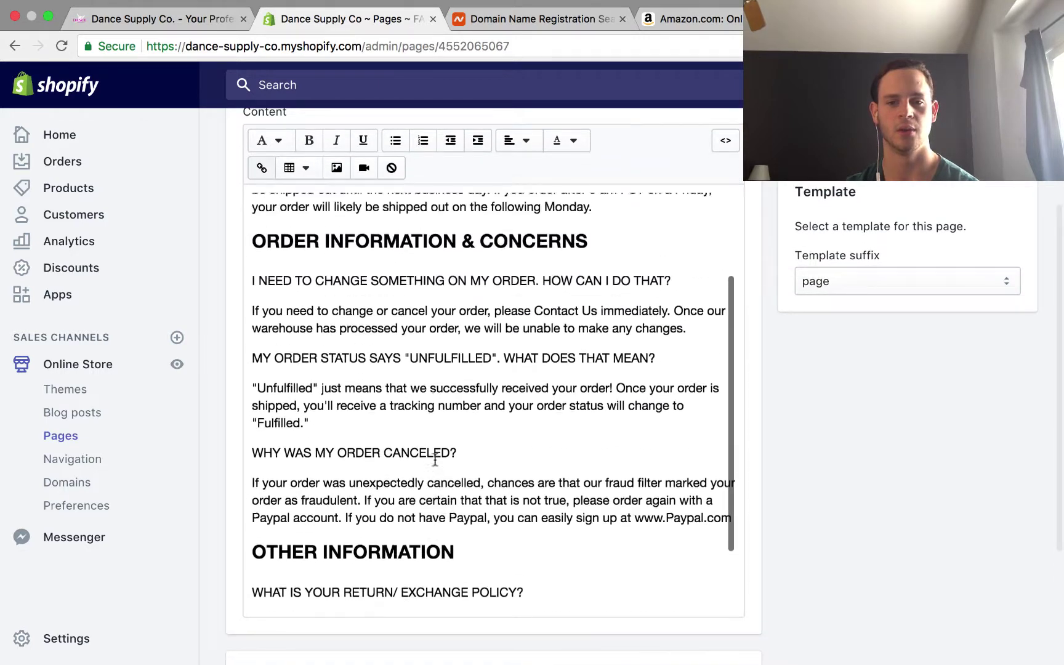
scroll(435, 458, "up", 4)
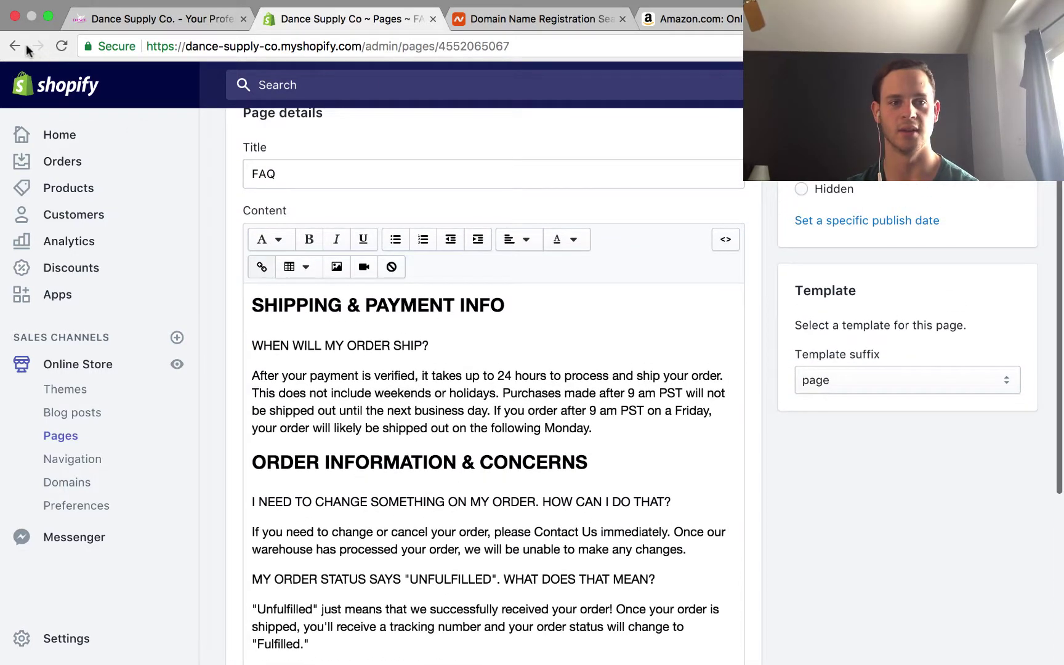
left_click(19, 46)
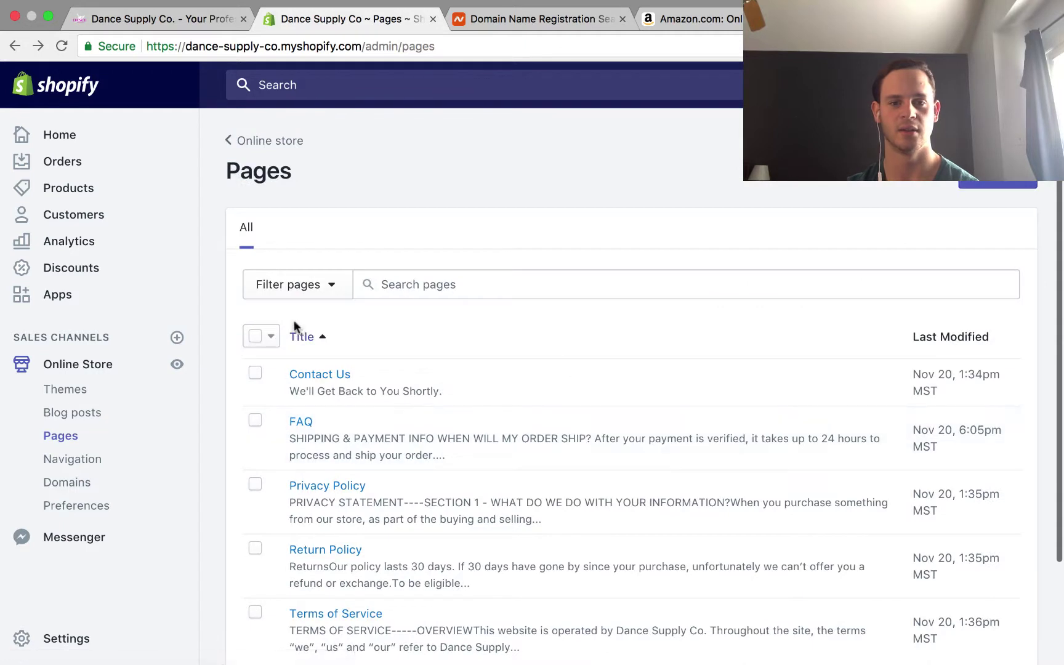
- Open the Contact Us page and review its content, template suffix and search engine listing preview
left_click(313, 375)
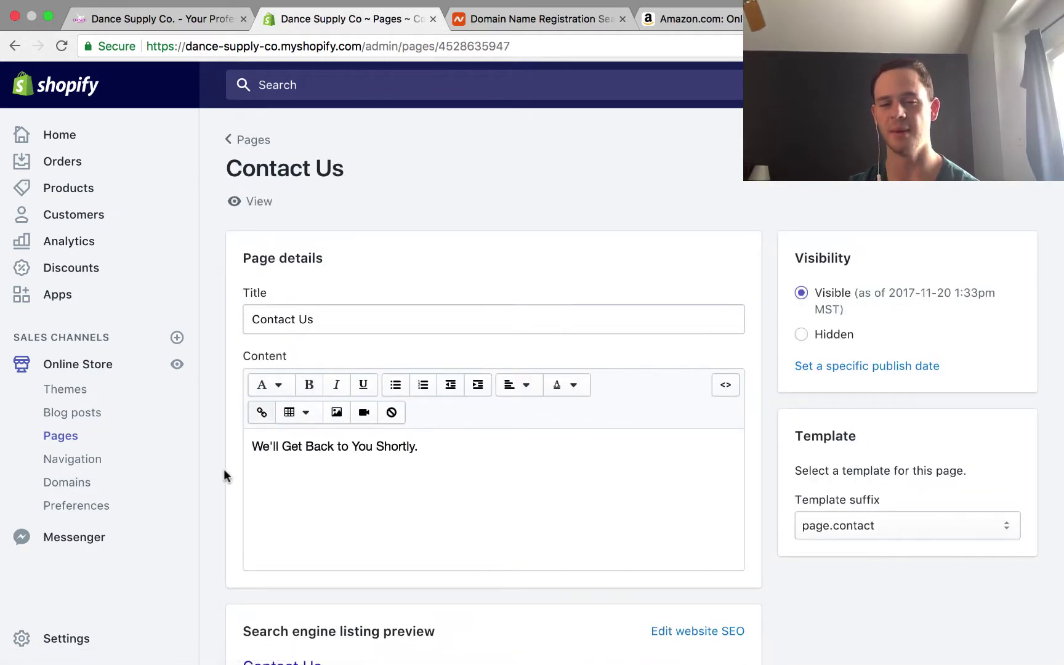
scroll(224, 469, "down", 2)
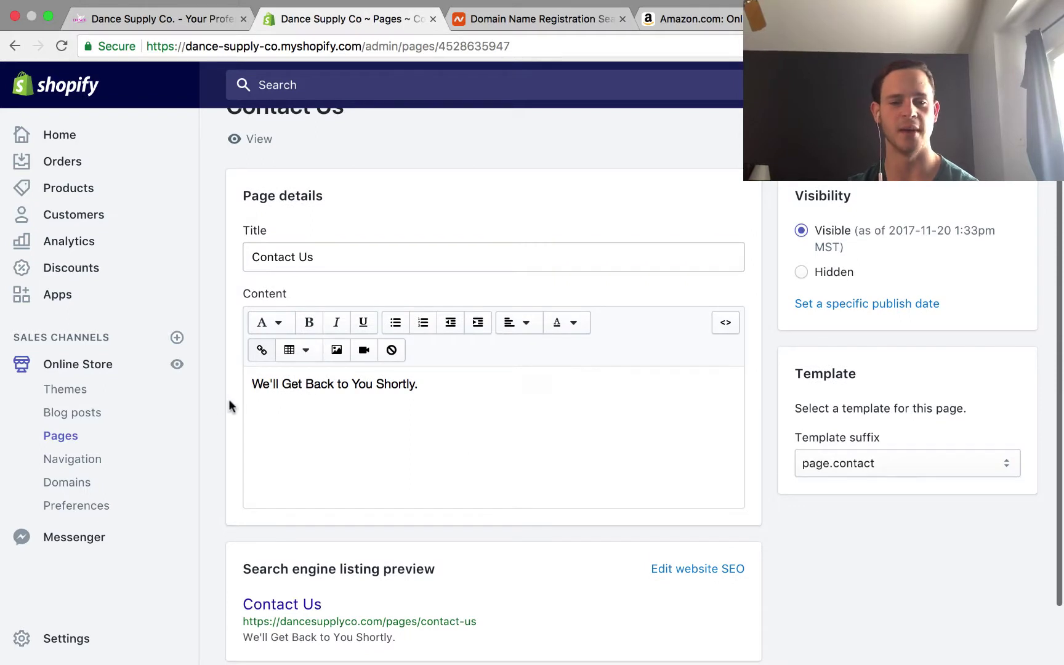
scroll(209, 402, "down", 2)
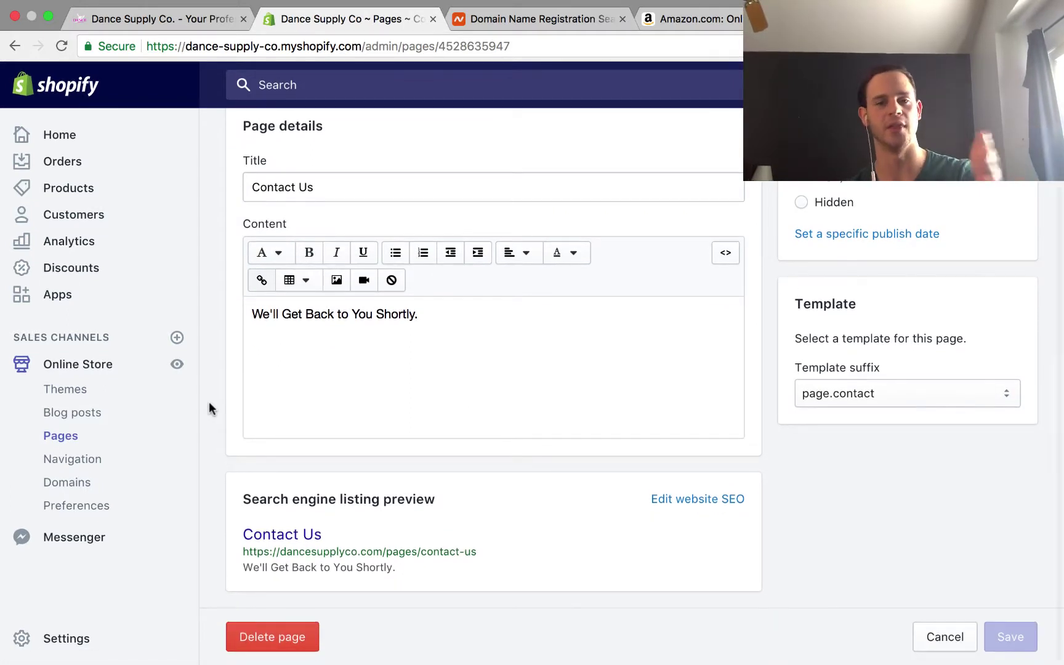
scroll(209, 403, "up", 4)
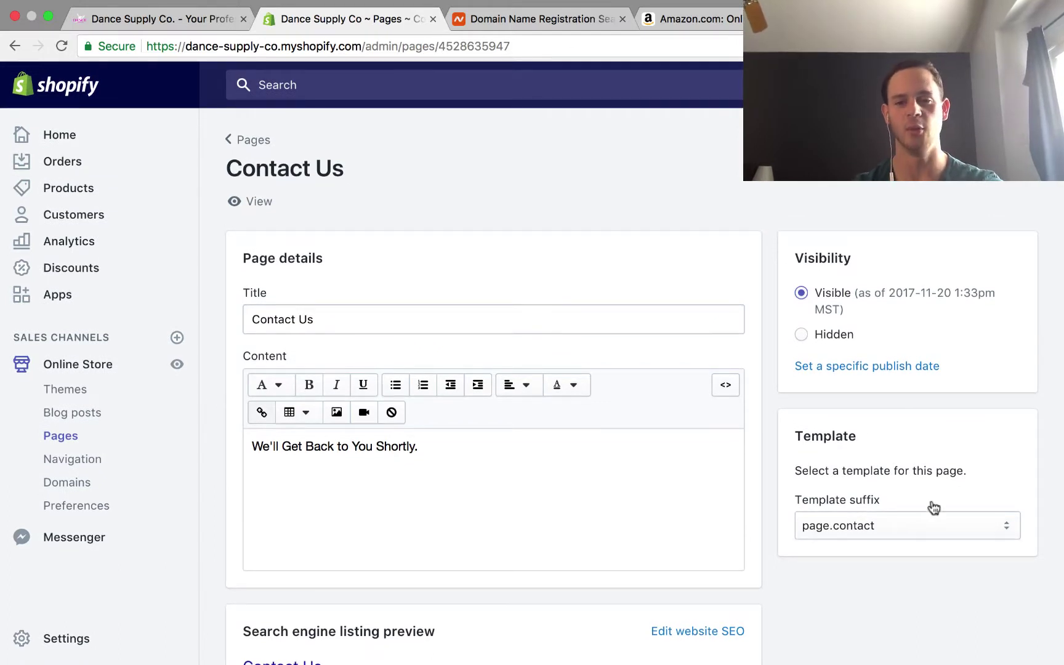
scroll(808, 605, "down", 3)
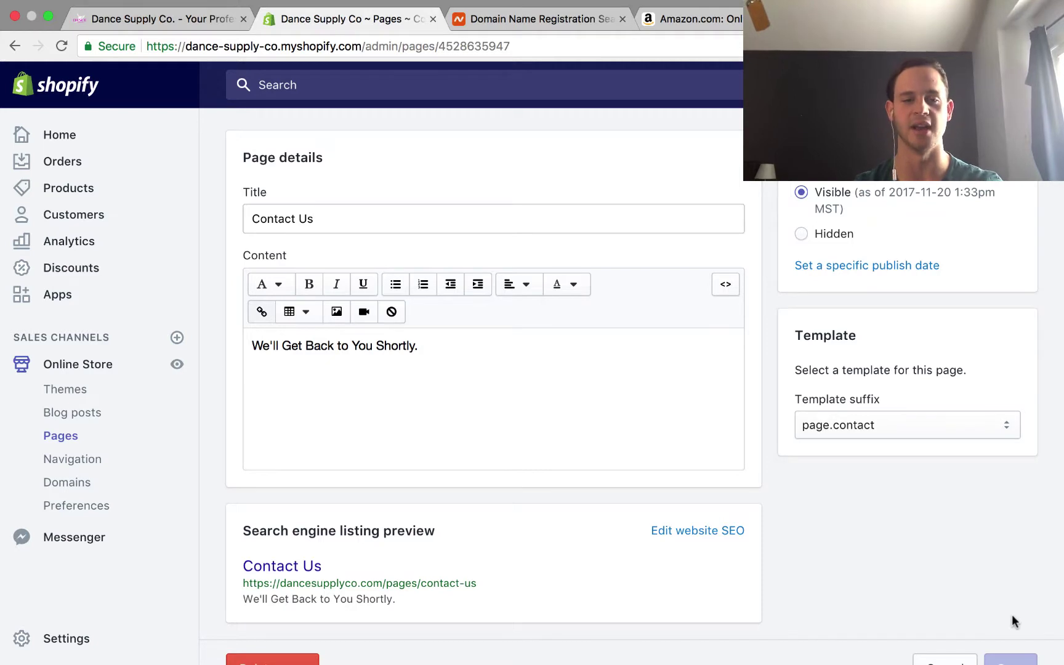
- Open the store's installed apps list and launch the Oberlo app from it
left_click(60, 304)
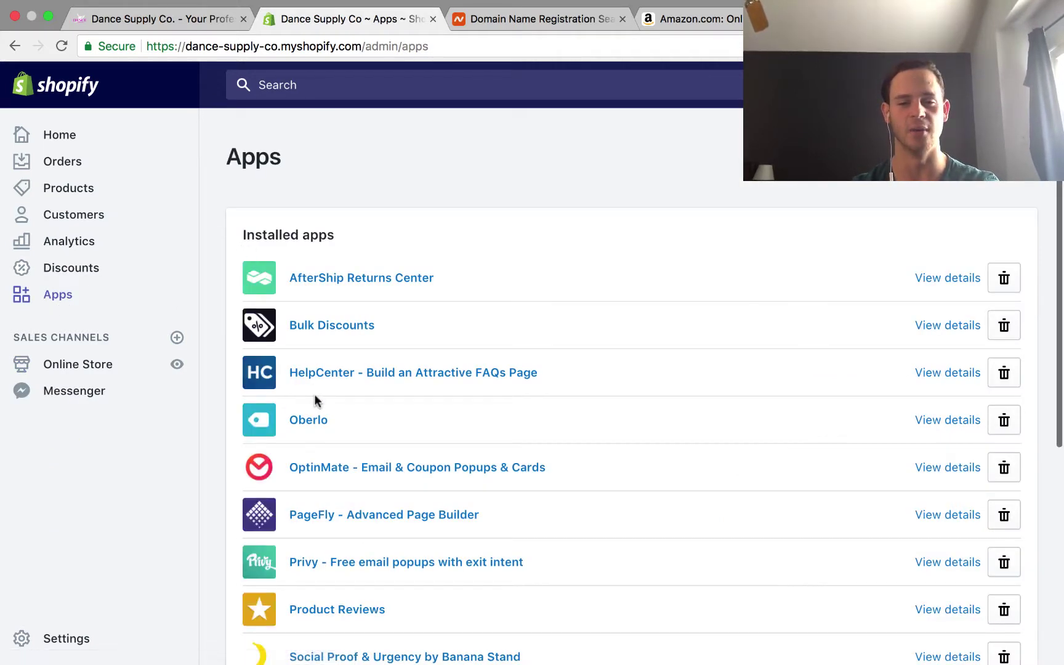
scroll(319, 421, "down", 1)
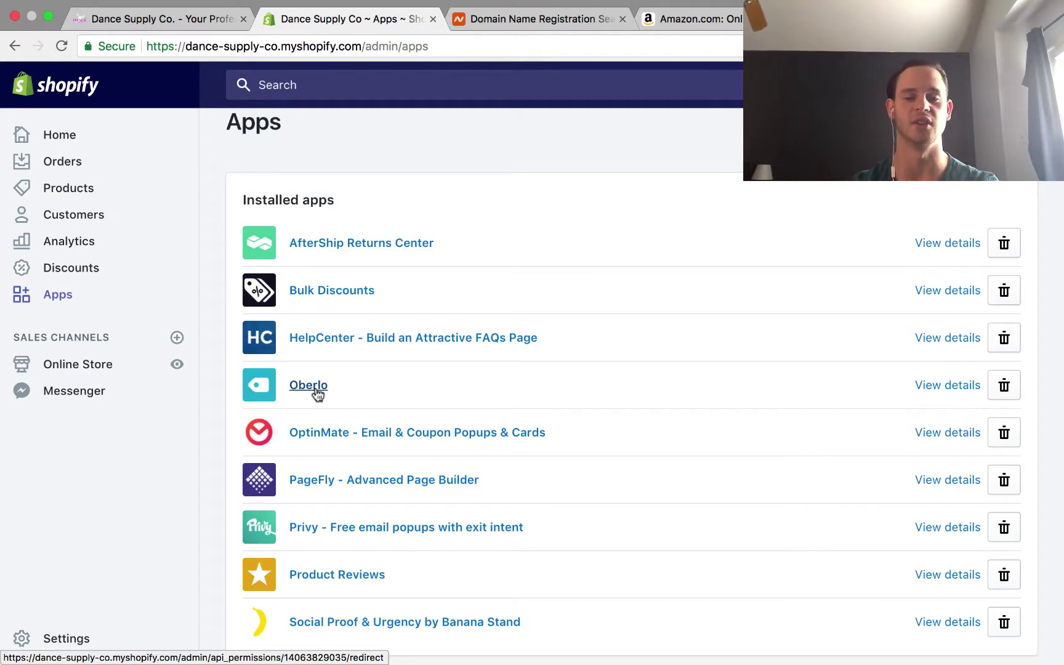
left_click(315, 390)
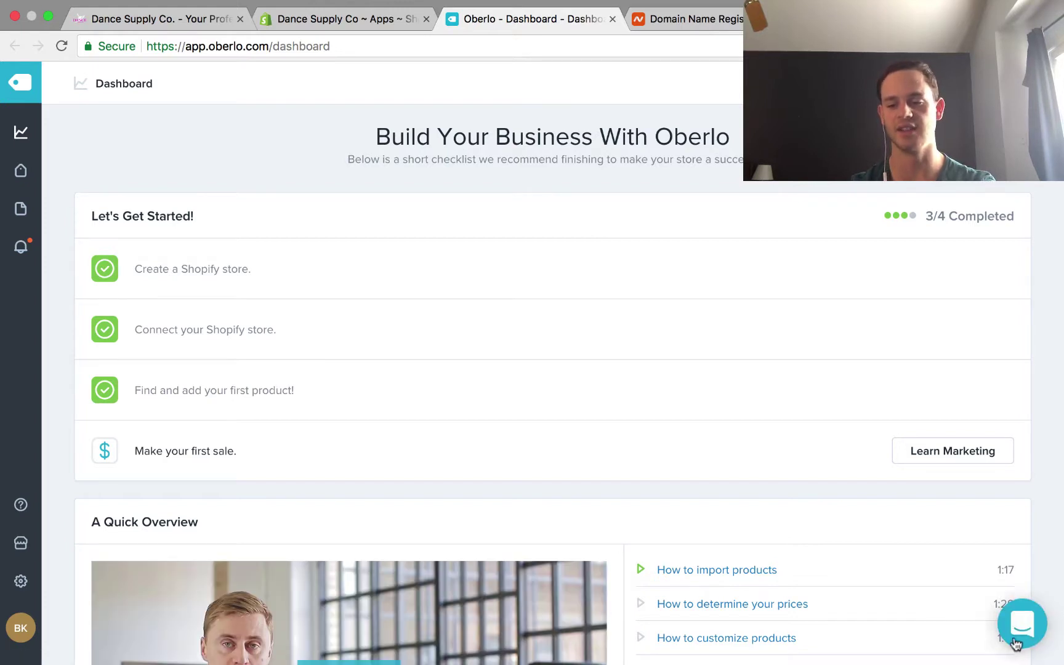
- View the support conversations in Oberlo's chat, close the chat, and return to the Shopify apps list
left_click(1023, 628)
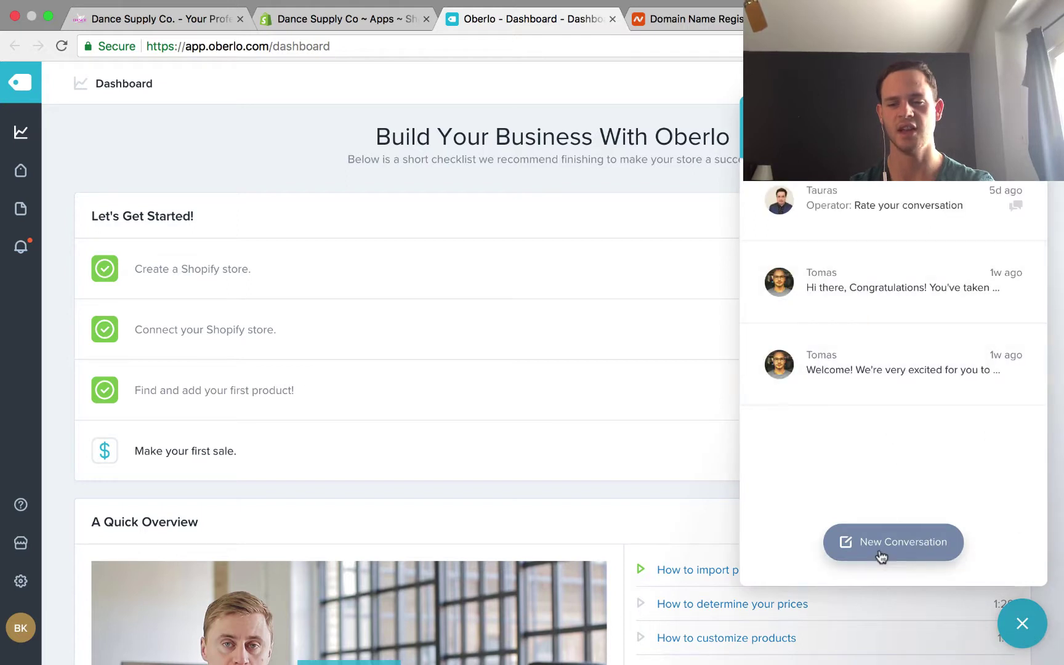
left_click(1018, 643)
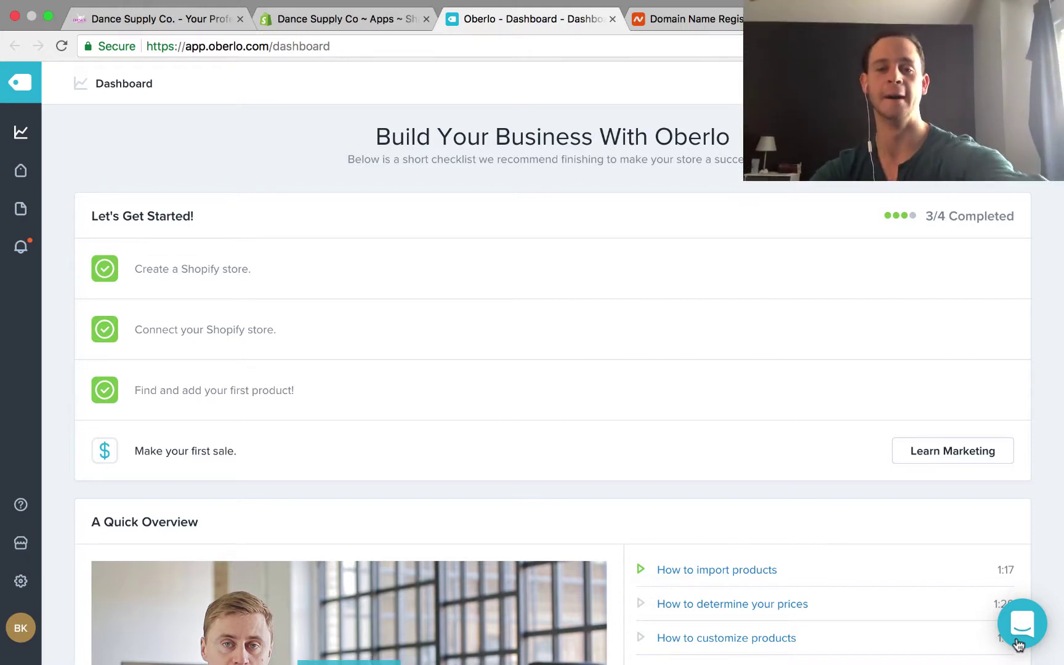
left_click(368, 19)
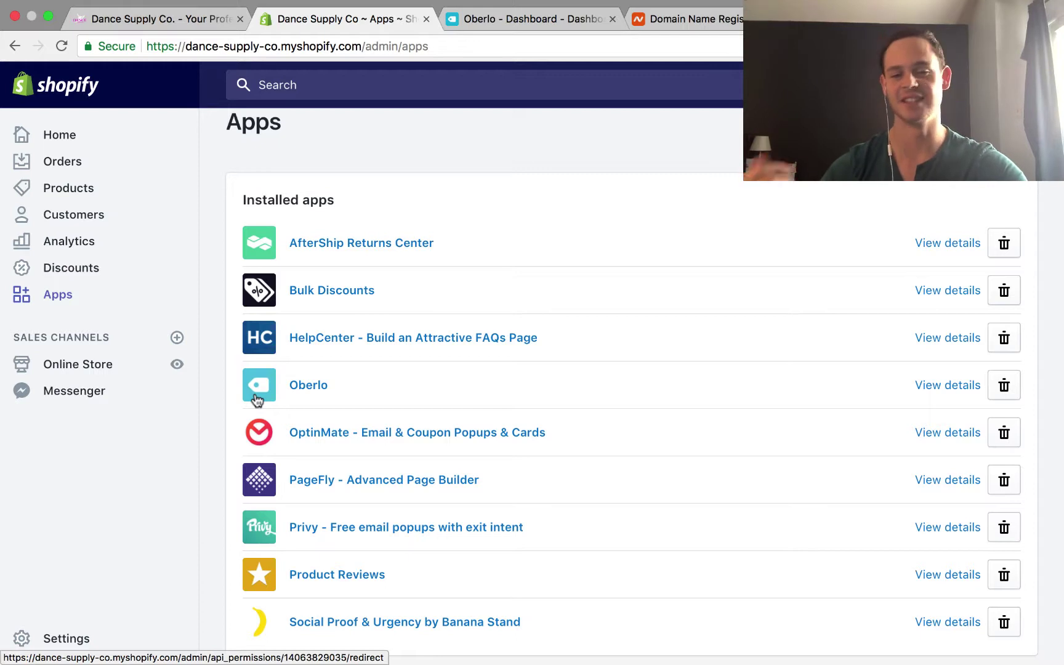
- Review the list of installed apps, from AfterShip Returns Center down to Social Proof & Urgency by Banana Stand
scroll(453, 423, "down", 3)
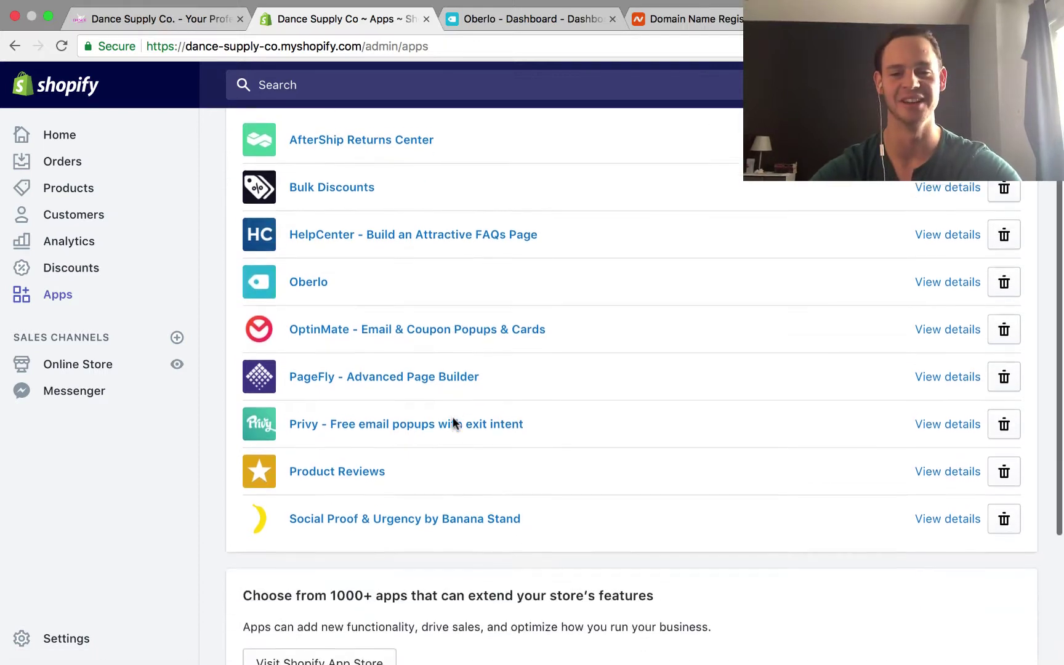
scroll(453, 423, "up", 4)
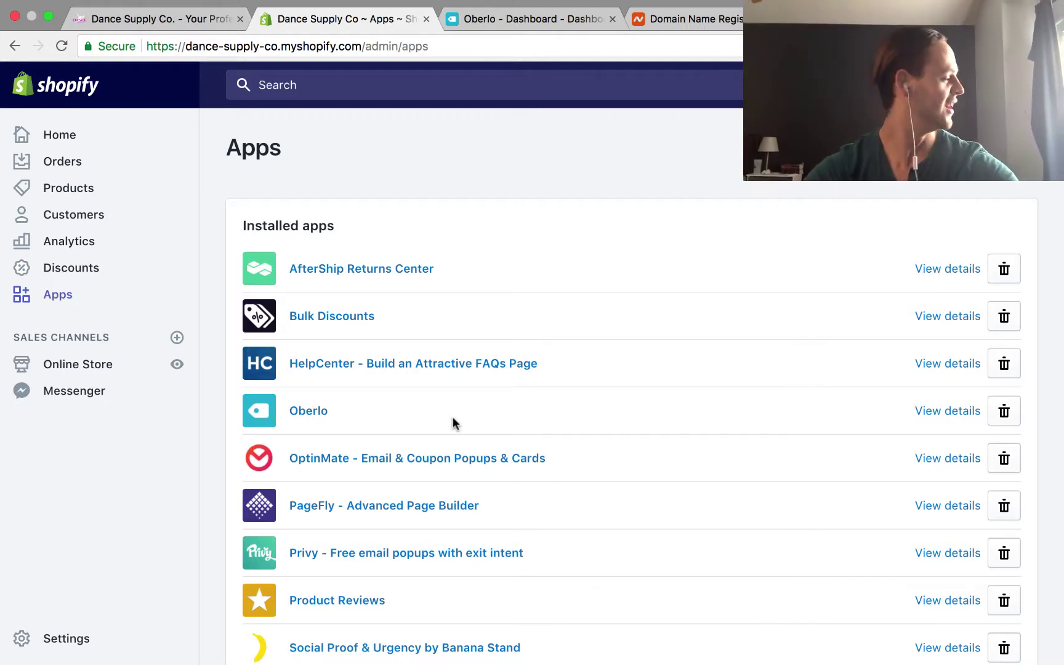
scroll(452, 416, "down", 2)
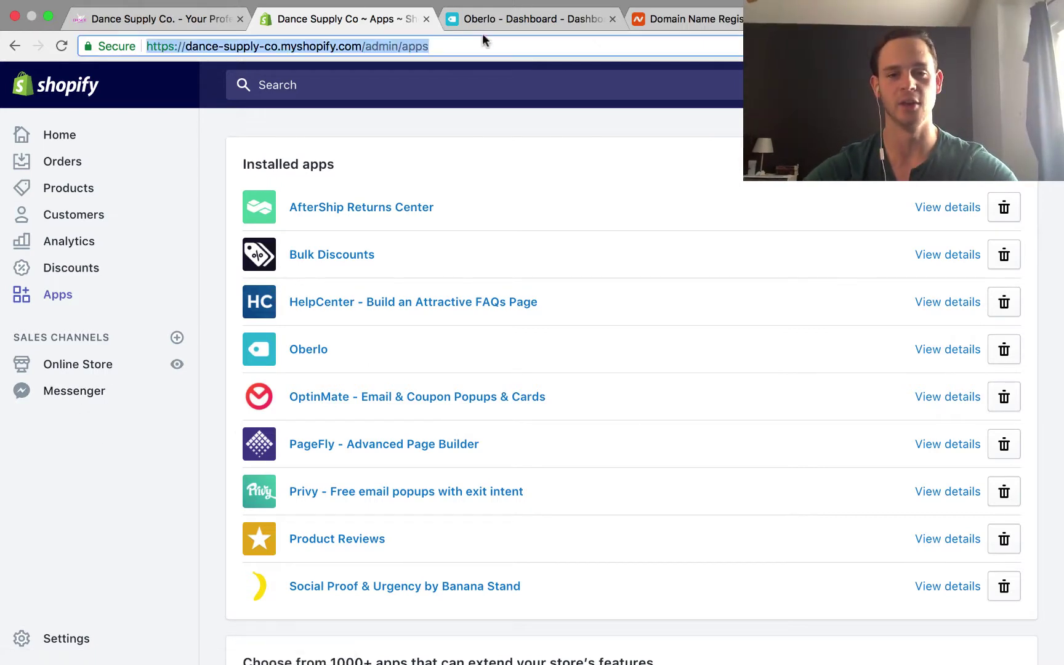
- Switch back and forth between the Oberlo dashboard and the Shopify apps list to show how the two relate
left_click(520, 25)
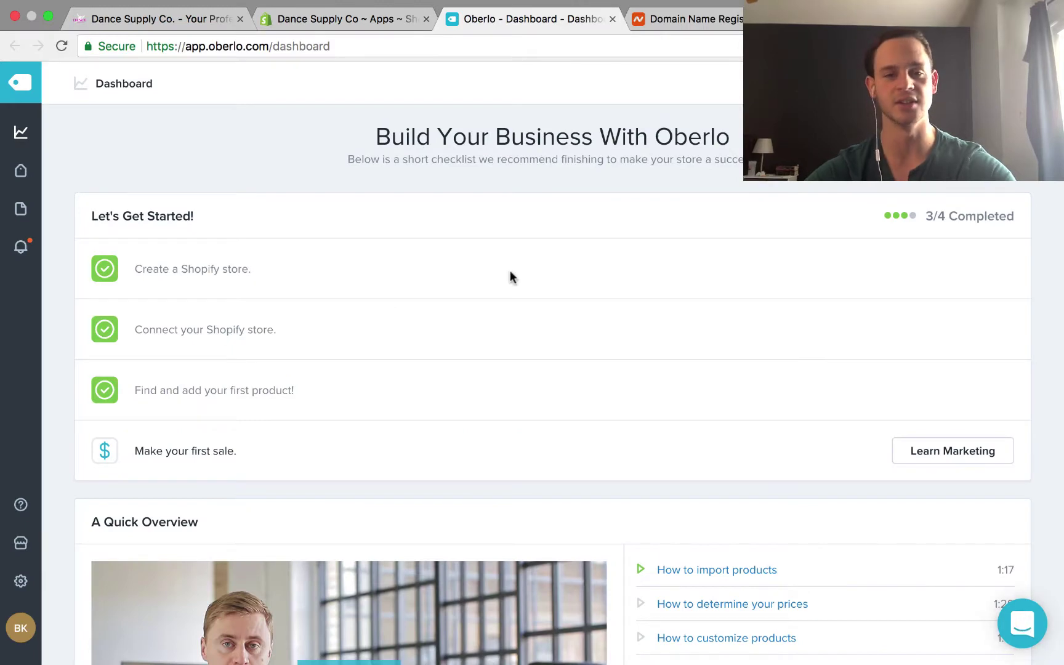
left_click(387, 18)
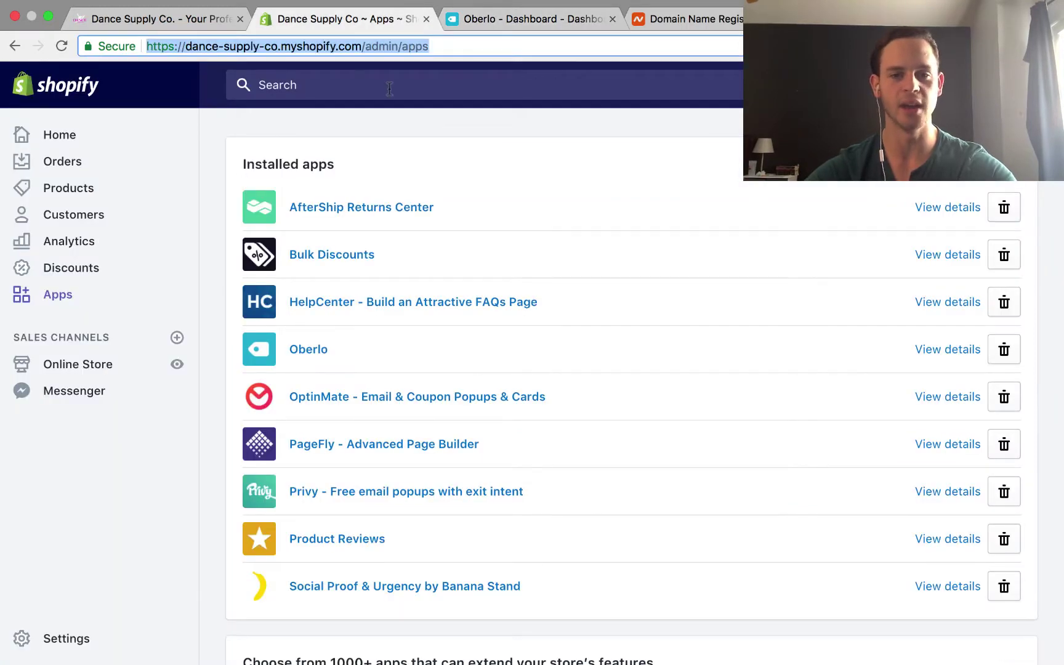
left_click(510, 25)
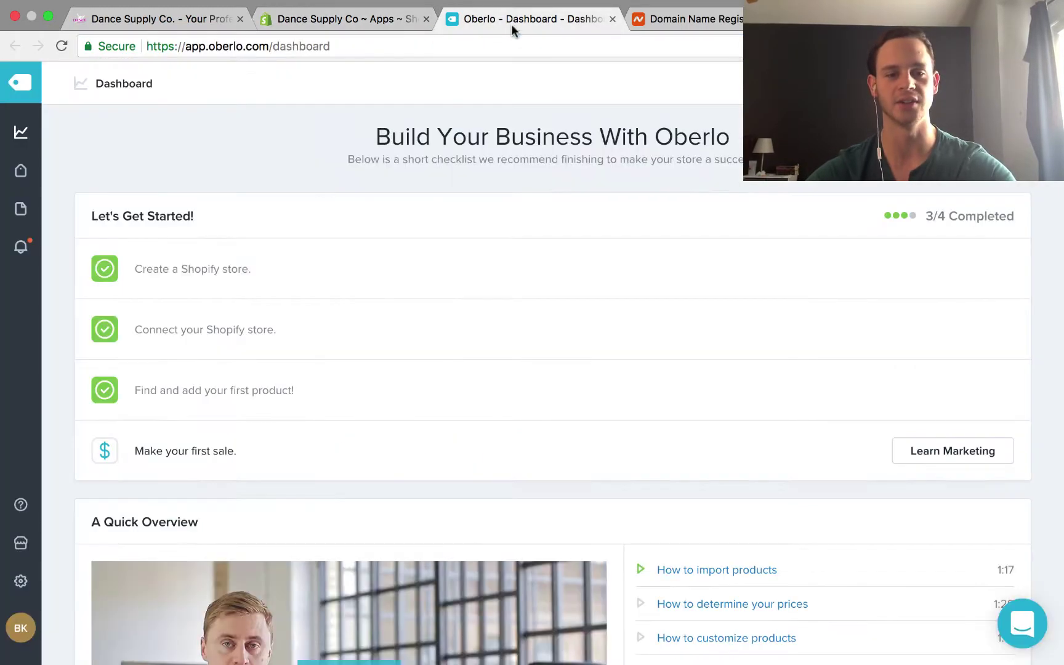
left_click(391, 19)
left_click(470, 20)
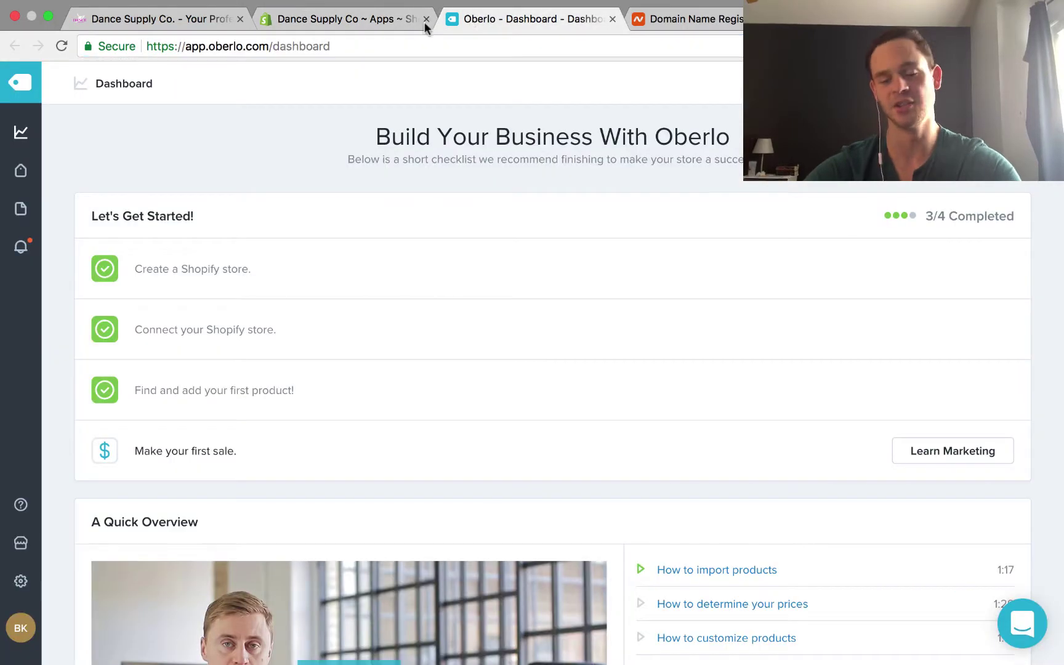
left_click(362, 18)
- Switch to the Dance Supply Co. storefront and look over its home page from the header banner to the footer links
left_click(219, 21)
scroll(292, 317, "up", 20)
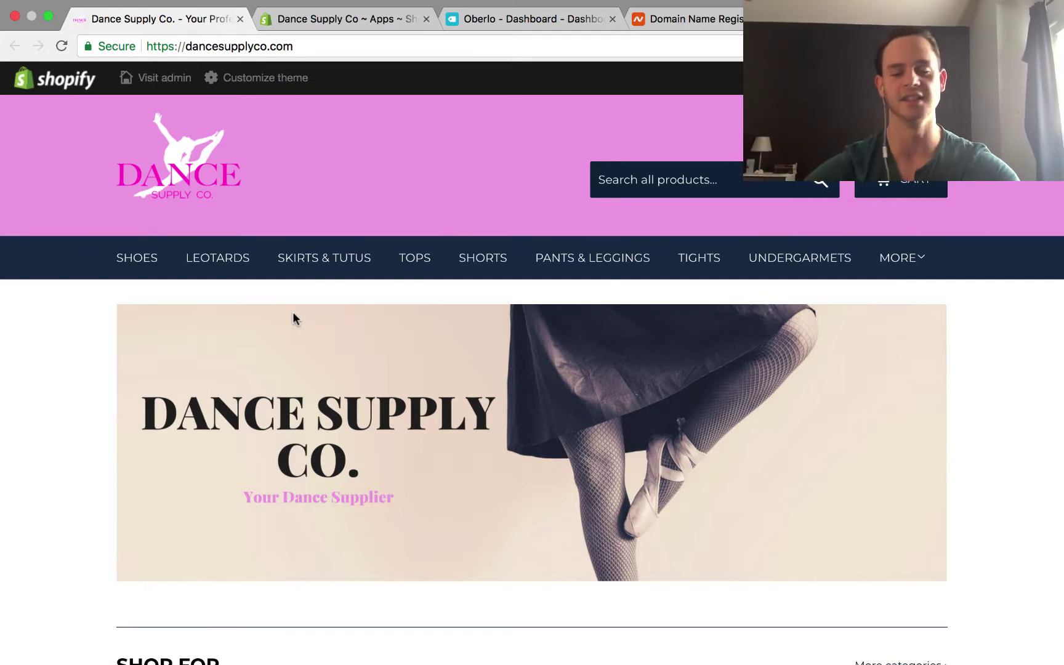
scroll(293, 317, "down", 2)
scroll(292, 317, "up", 2)
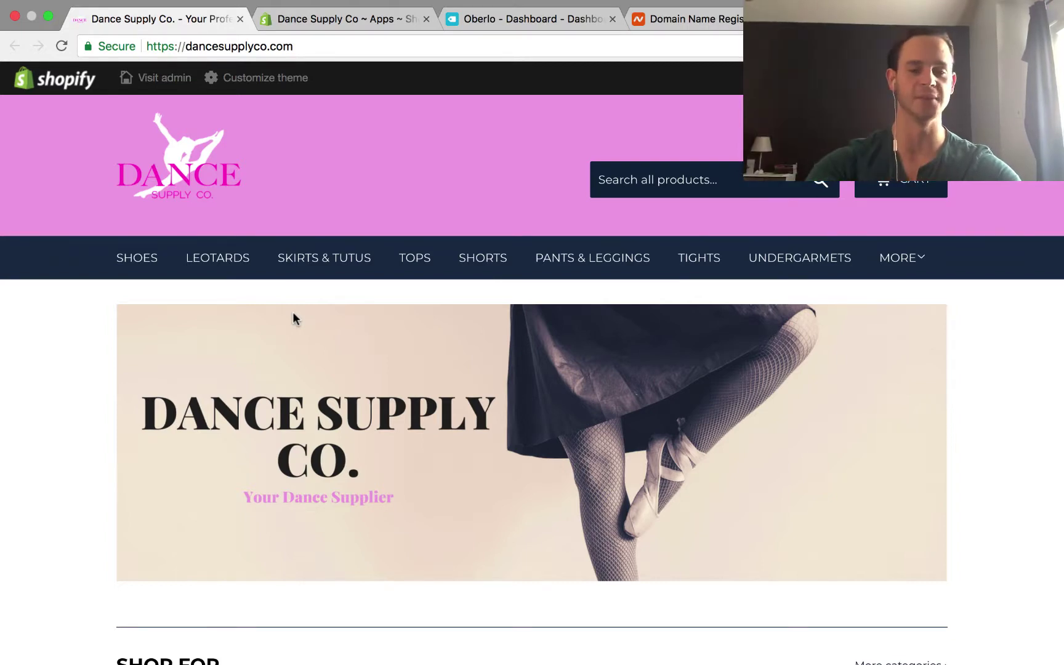
scroll(292, 311, "down", 20)
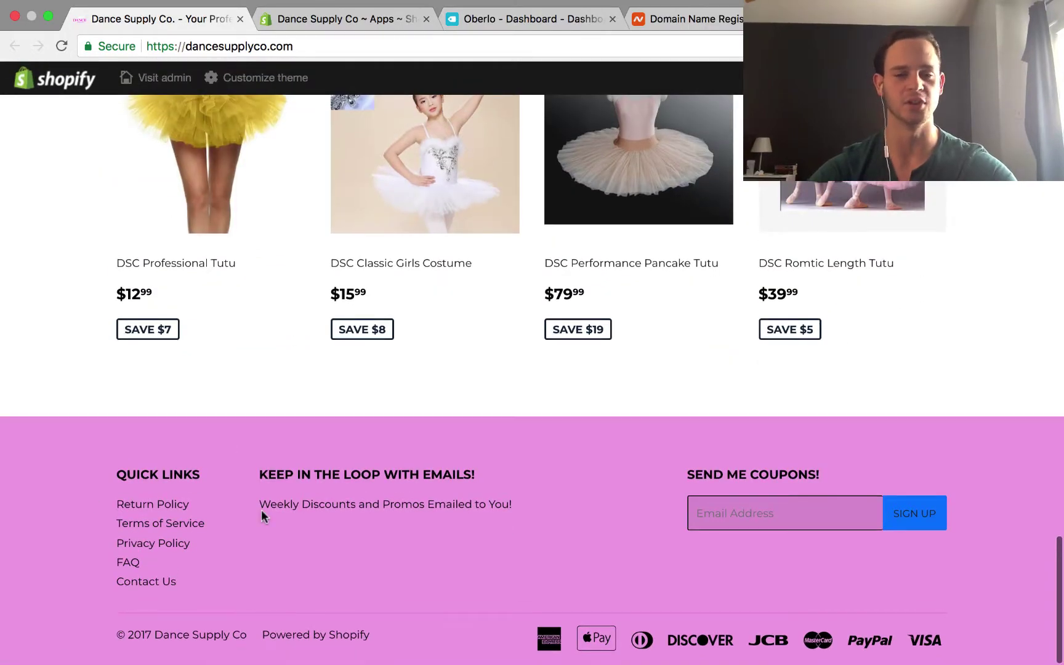
scroll(261, 515, "up", 20)
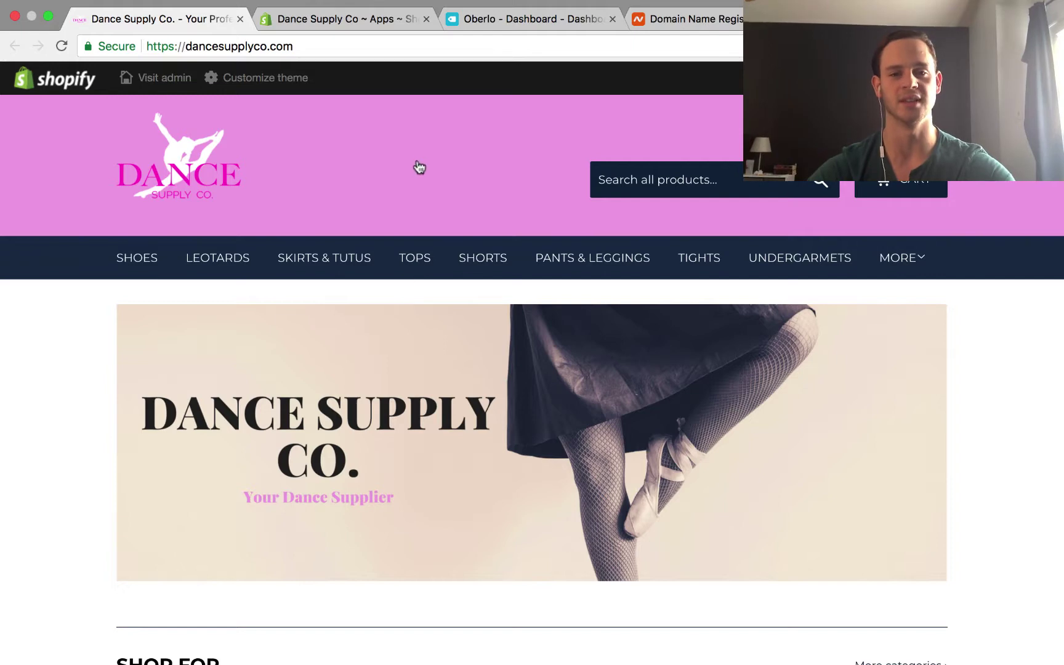
scroll(420, 161, "down", 8)
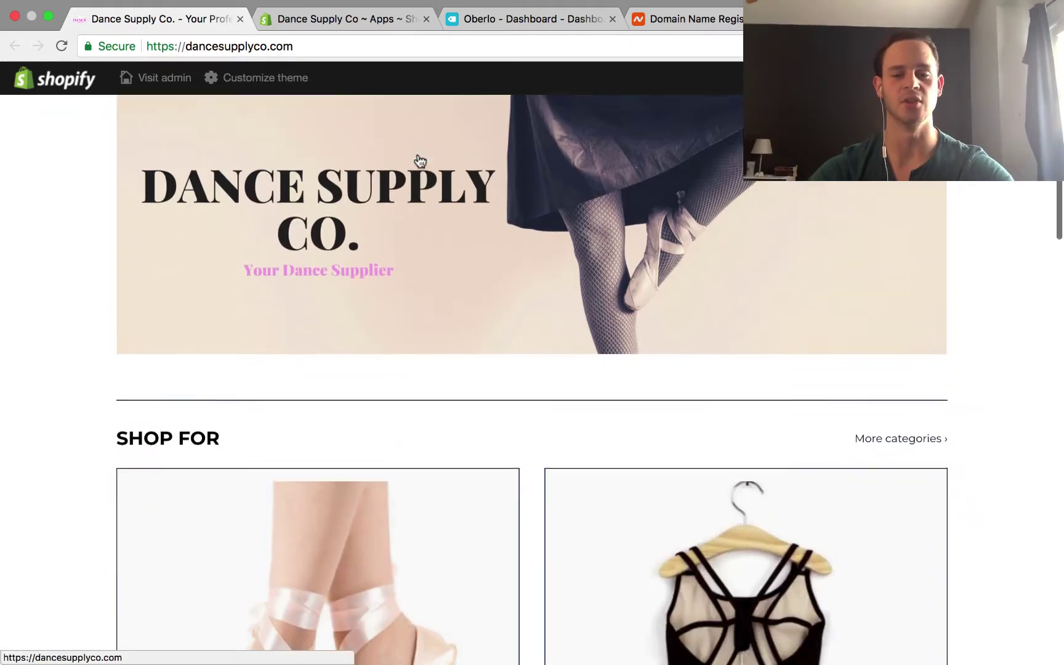
scroll(420, 161, "up", 10)
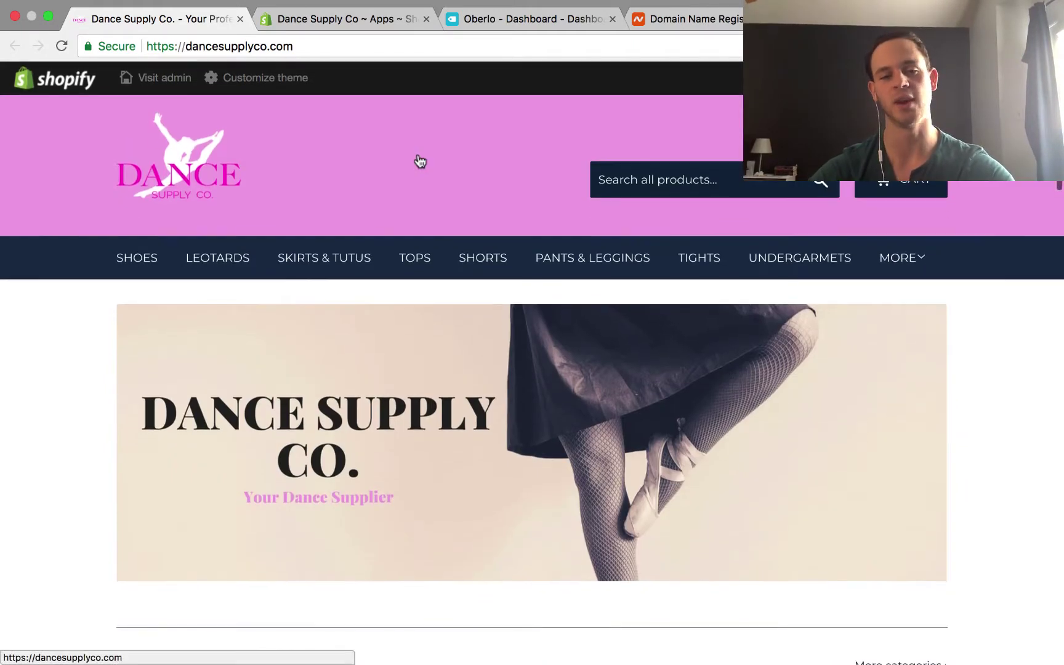